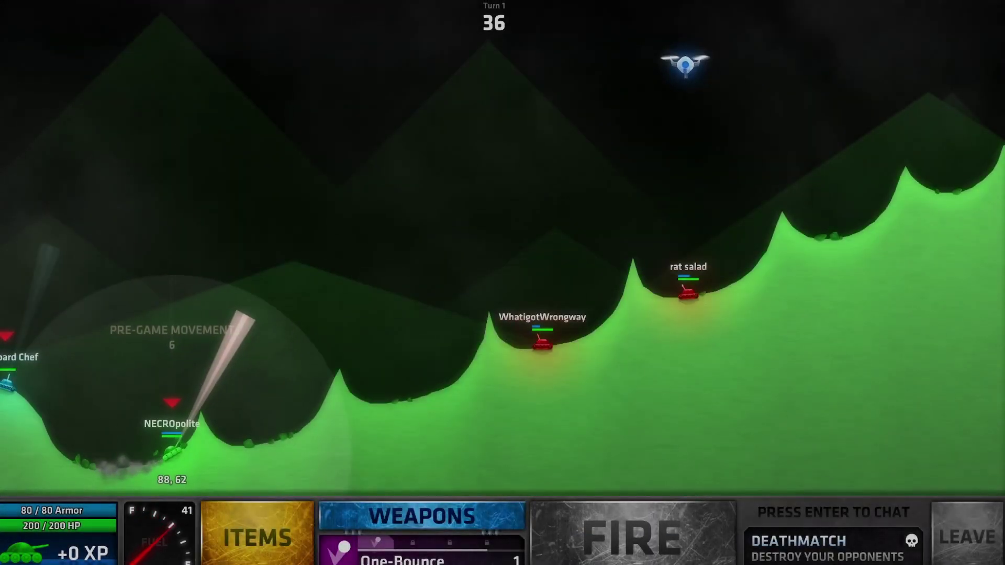
Drive the tank right up the slope and send 'will you be my dad' to all players
key(d)
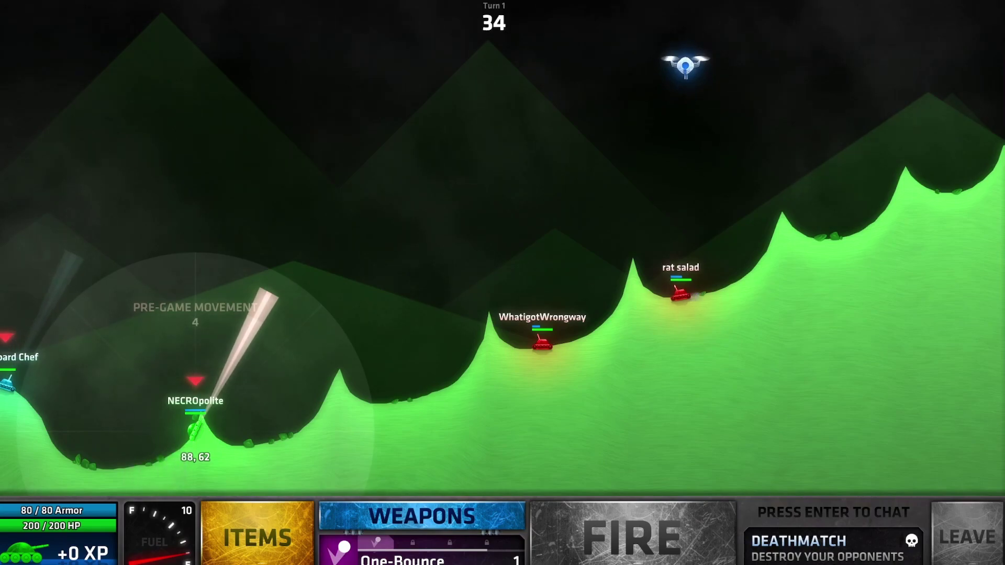
key(Return)
text(wi)
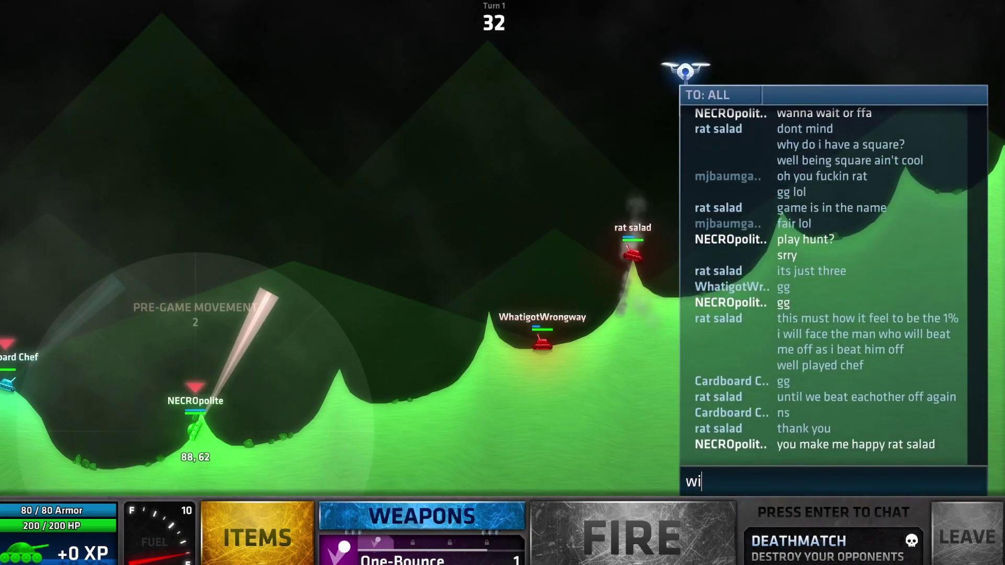
text(ll you be my dad)
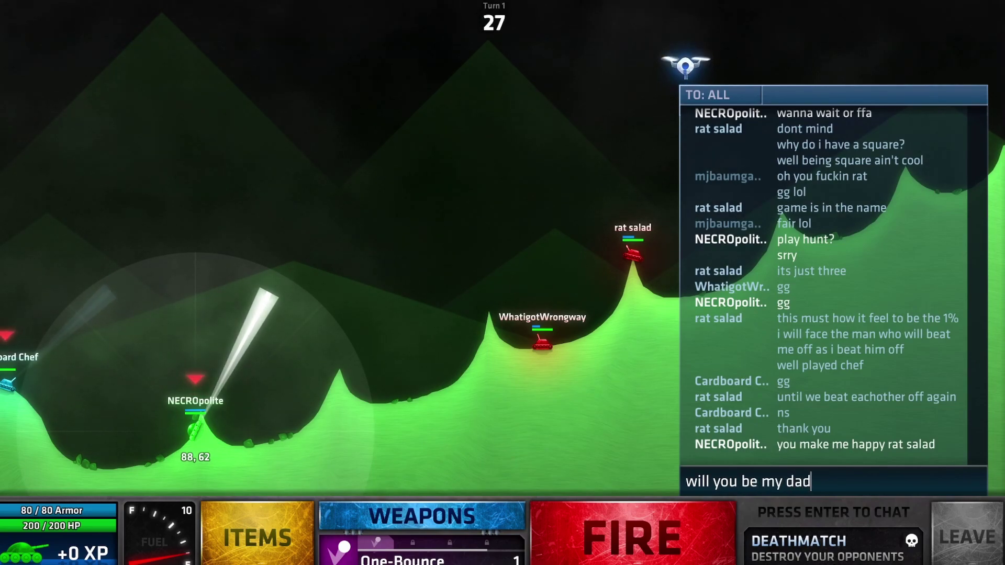
key(Return)
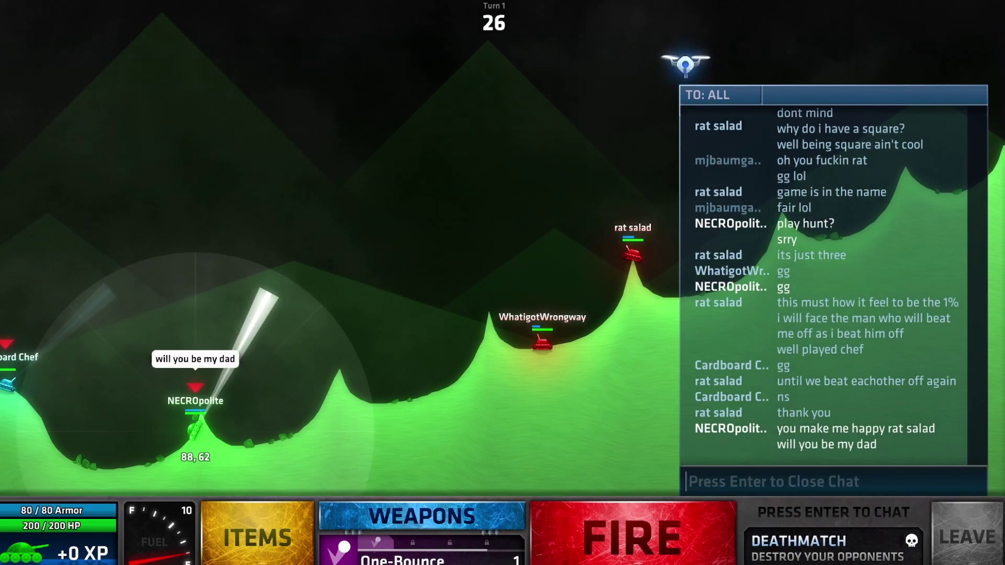
Close chat, nudge the tank left, and aim nearly vertical at full power, tilted slightly right
key(Return)
key(a)
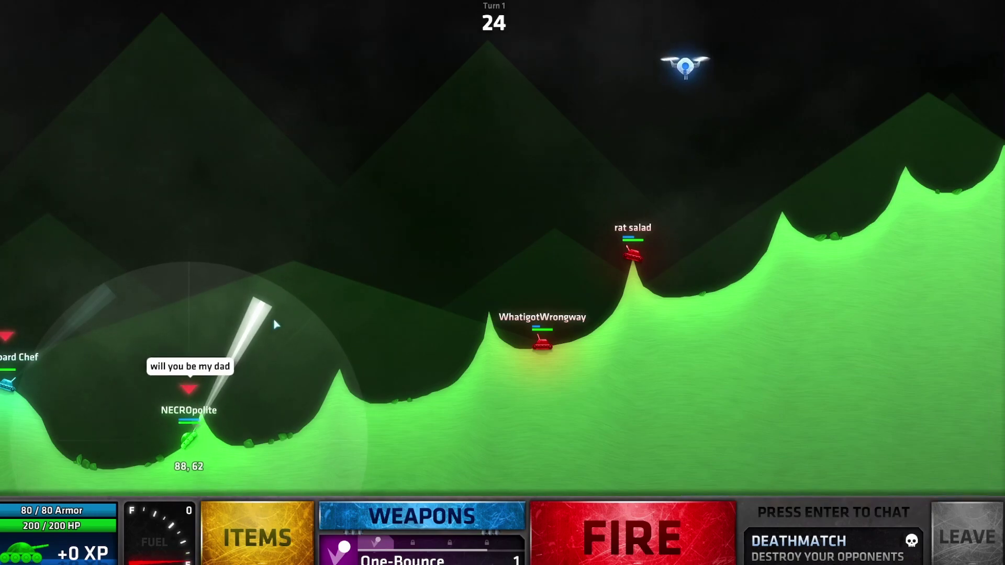
drag(254, 330, 203, 250)
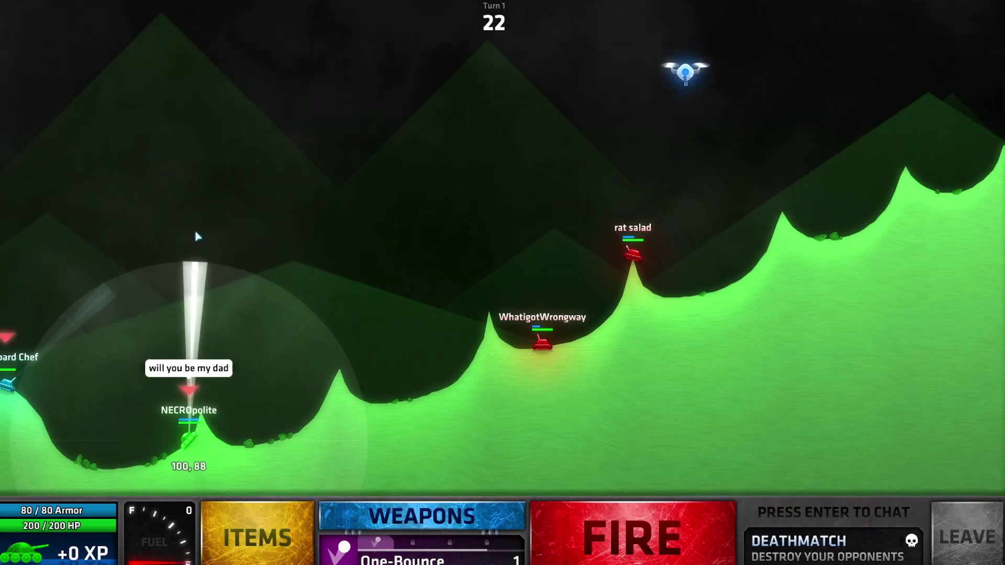
drag(198, 235, 212, 235)
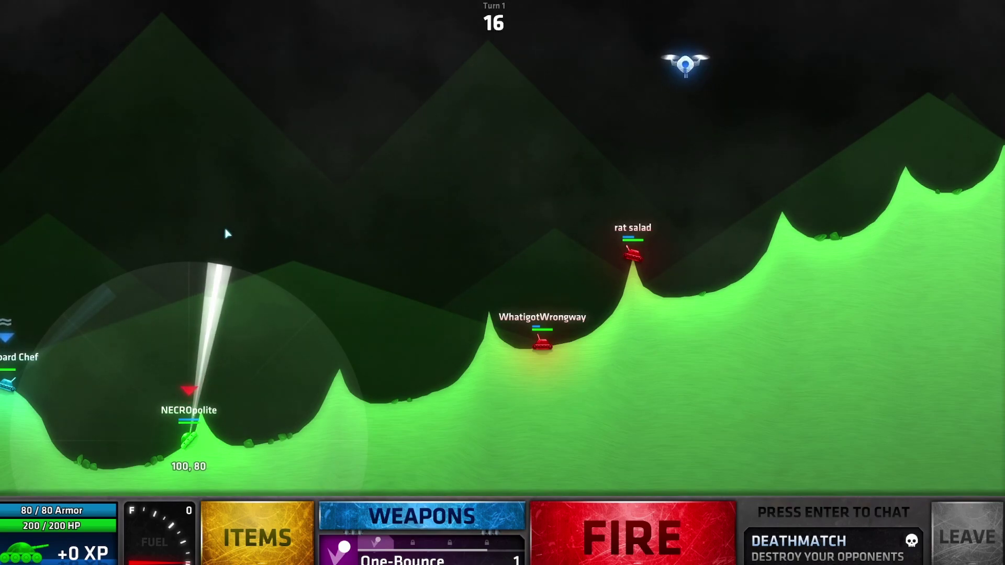
Fire the Double Palm at the opponents
click(422, 518)
click(278, 425)
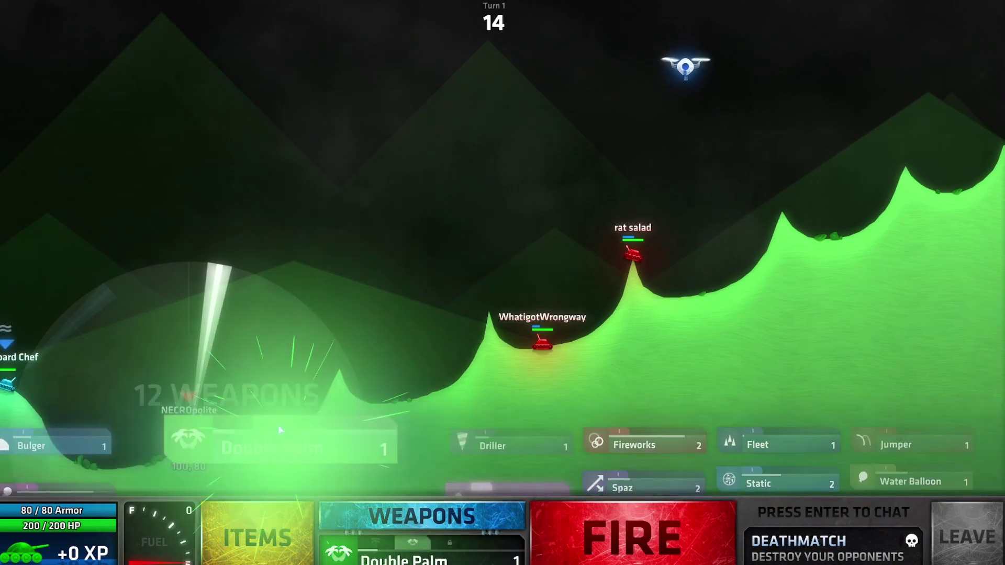
click(632, 534)
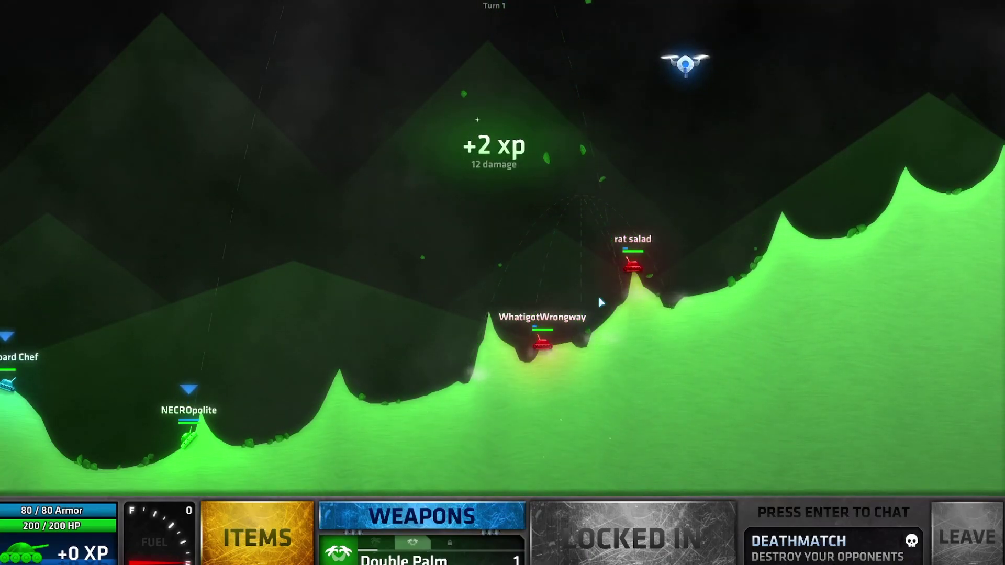
key(Tab)
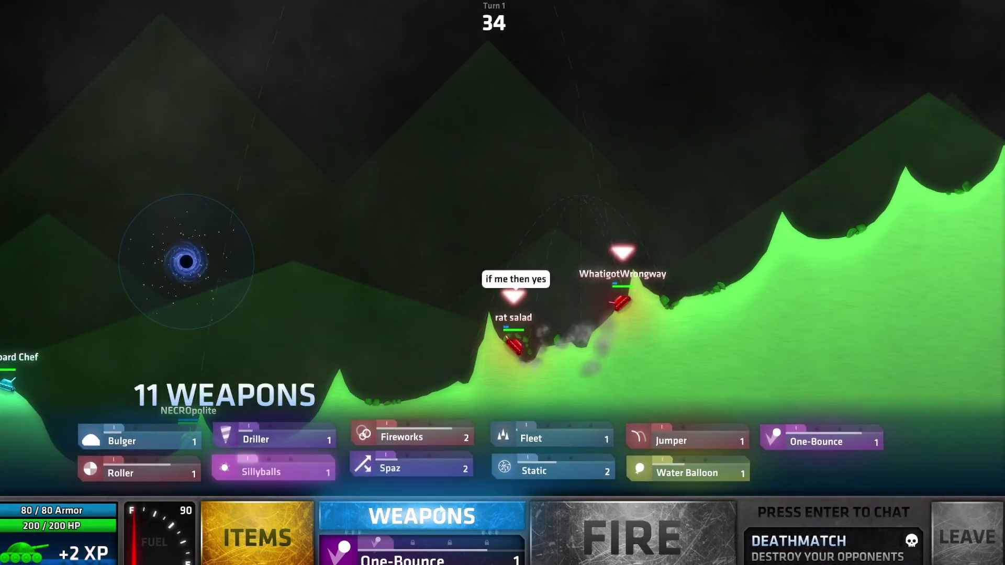
Dismiss the weapon list and post 'i finally have a dad guys' to all players
key(Return)
text(i finally)
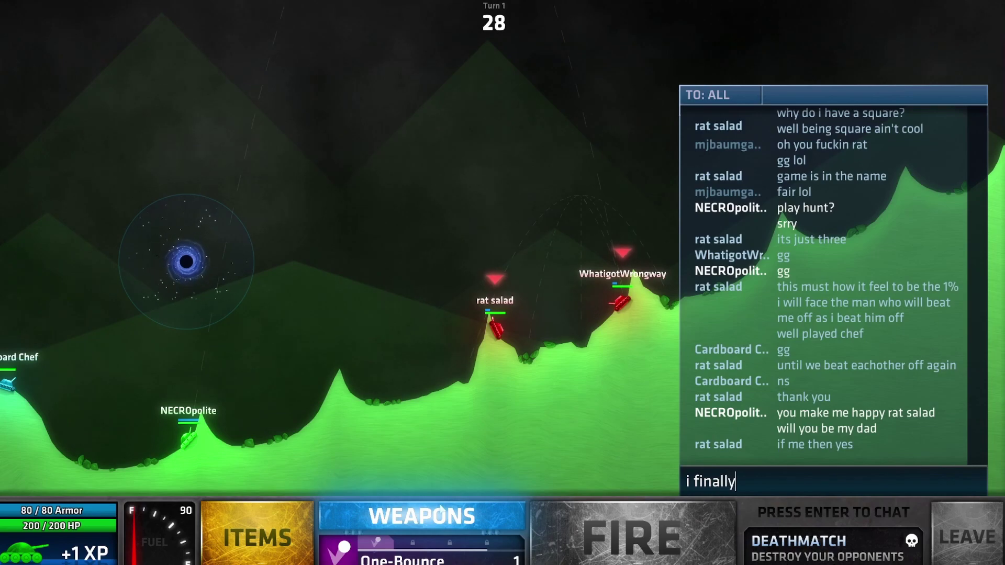
text( have a d)
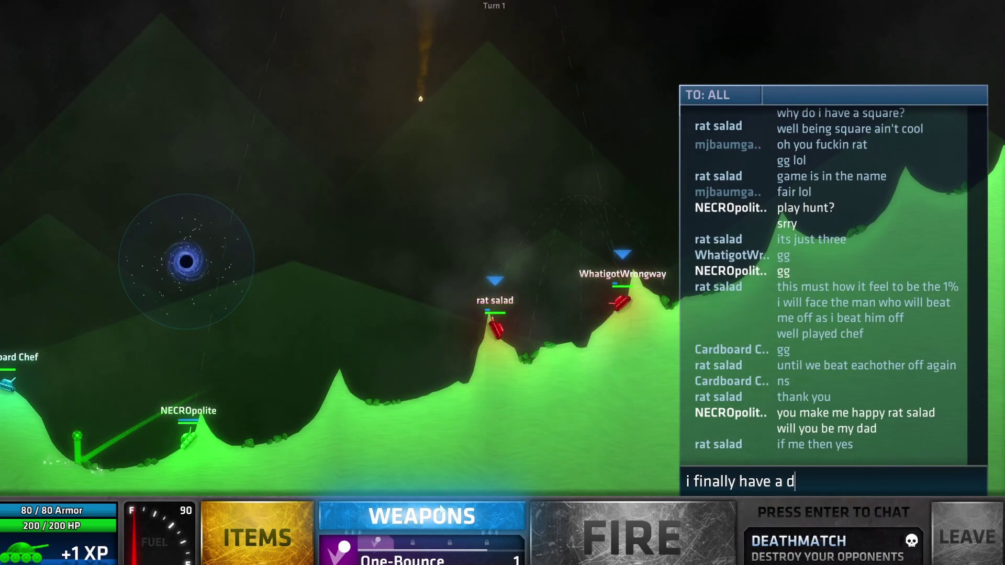
text(ad gu)
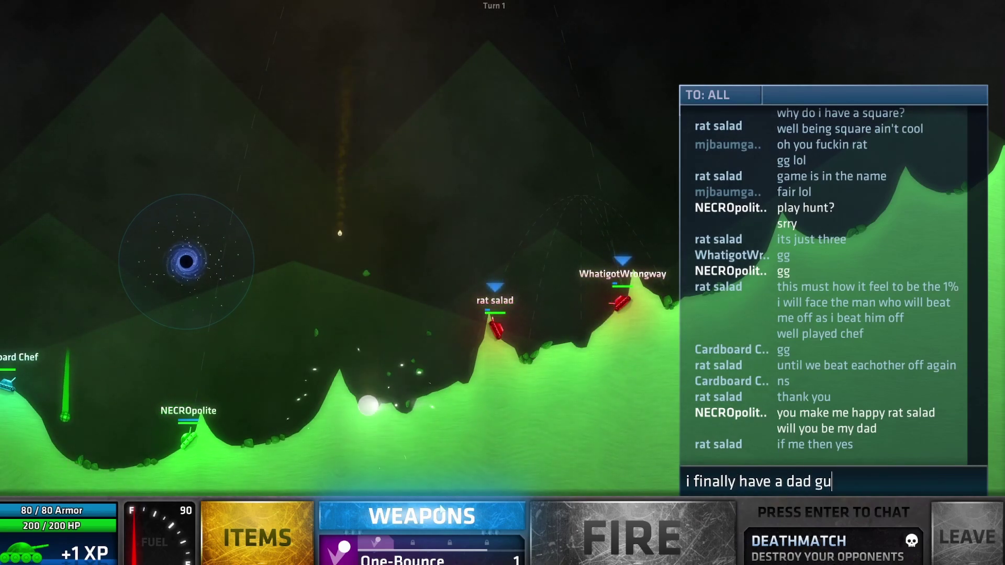
text(ys)
key(Return)
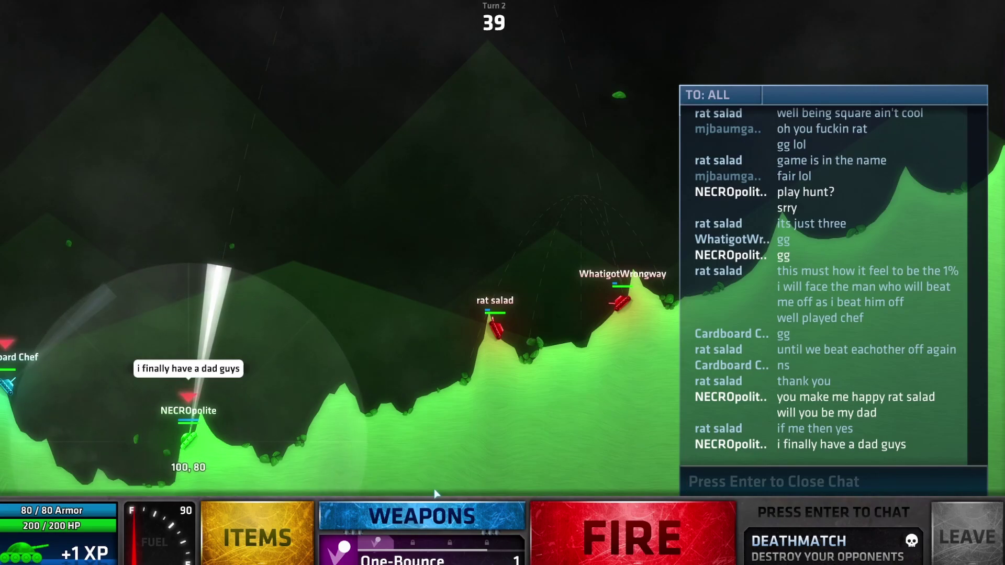
Equip Sillyballs from the weapon grid and lock in the turn 2 shot
click(384, 510)
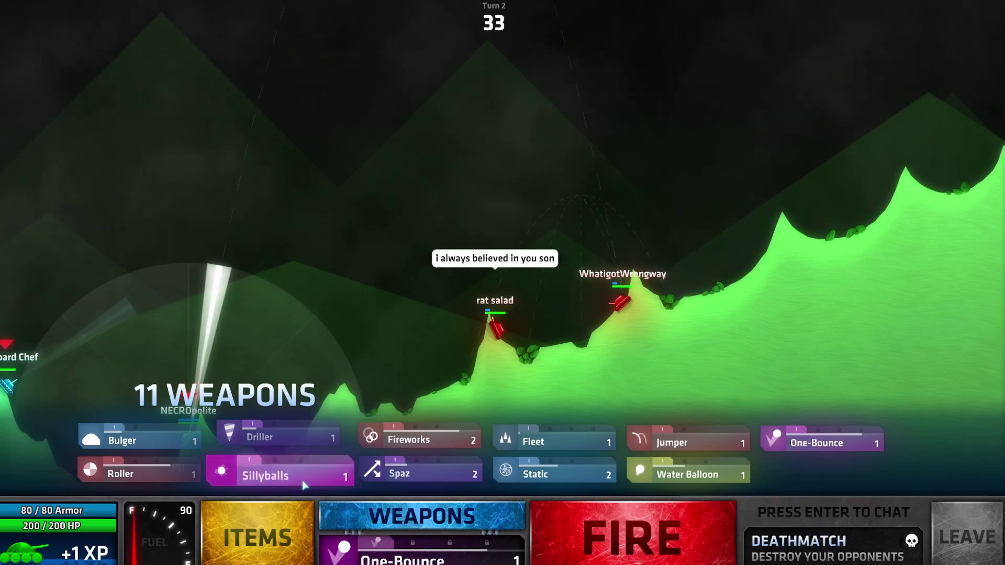
click(304, 479)
key(space)
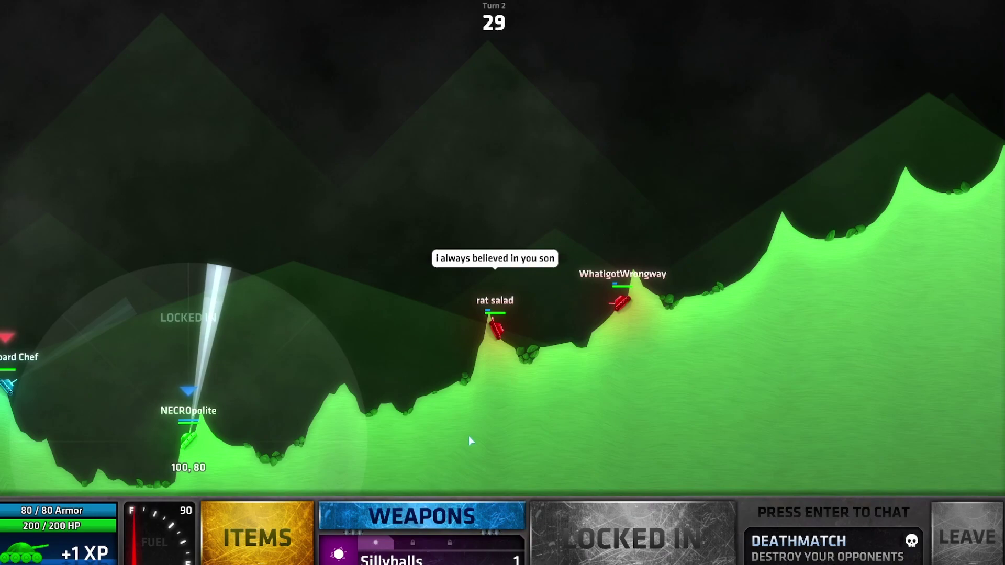
key(Return)
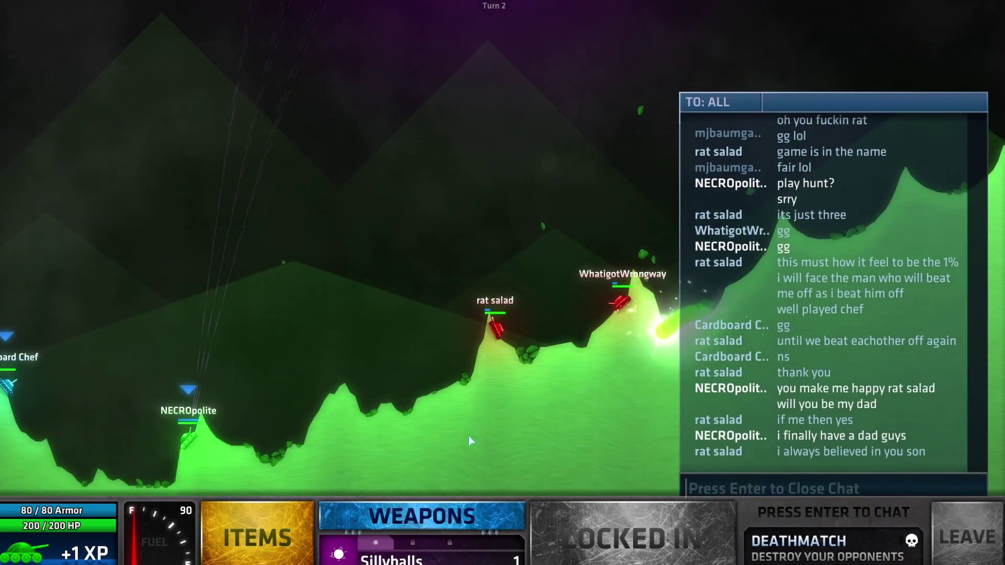
text(i kr)
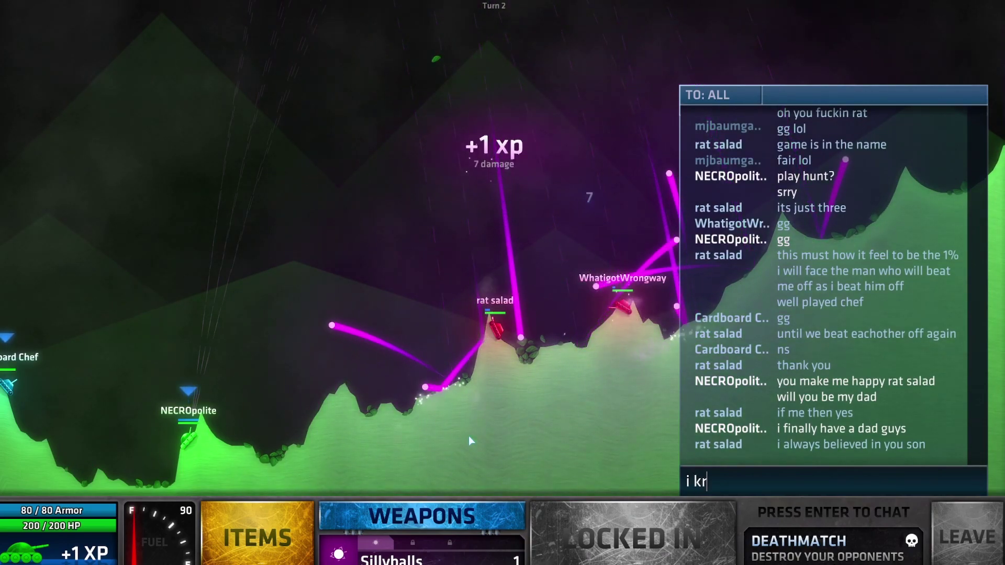
Post 'i knew you were out there' to everyone with typos fixed, then show the weapon choices
key(BackSpace)
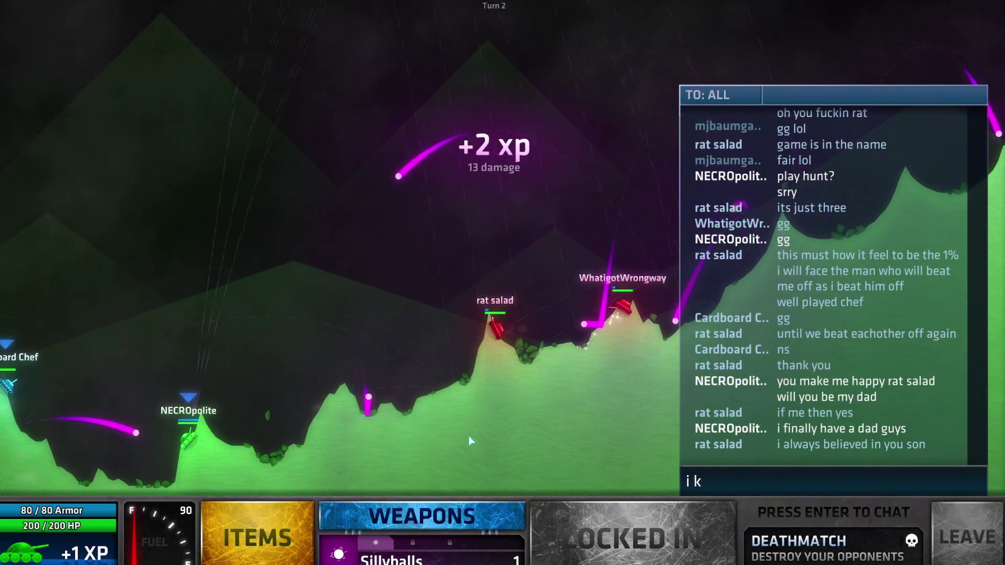
text(new you )
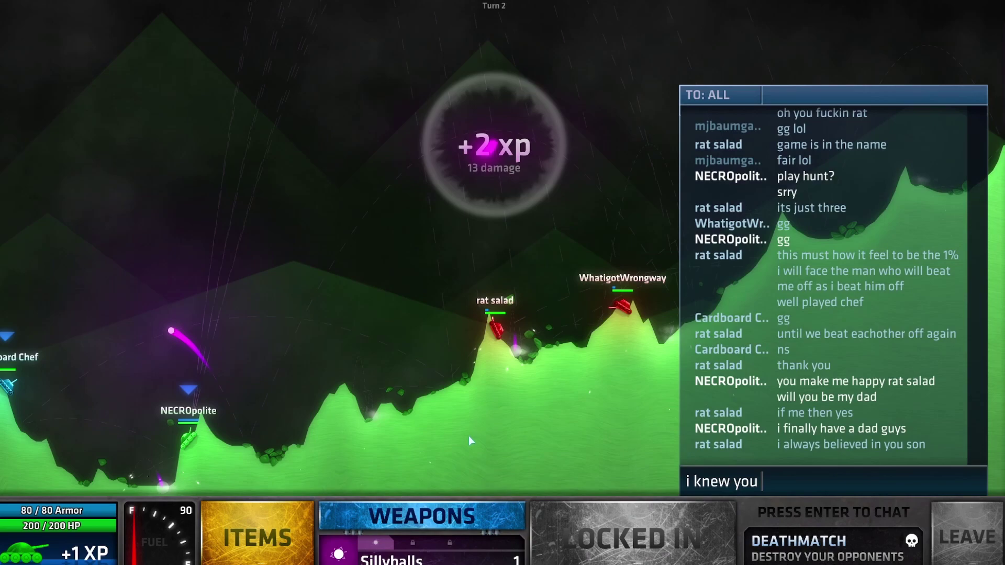
text(werwe)
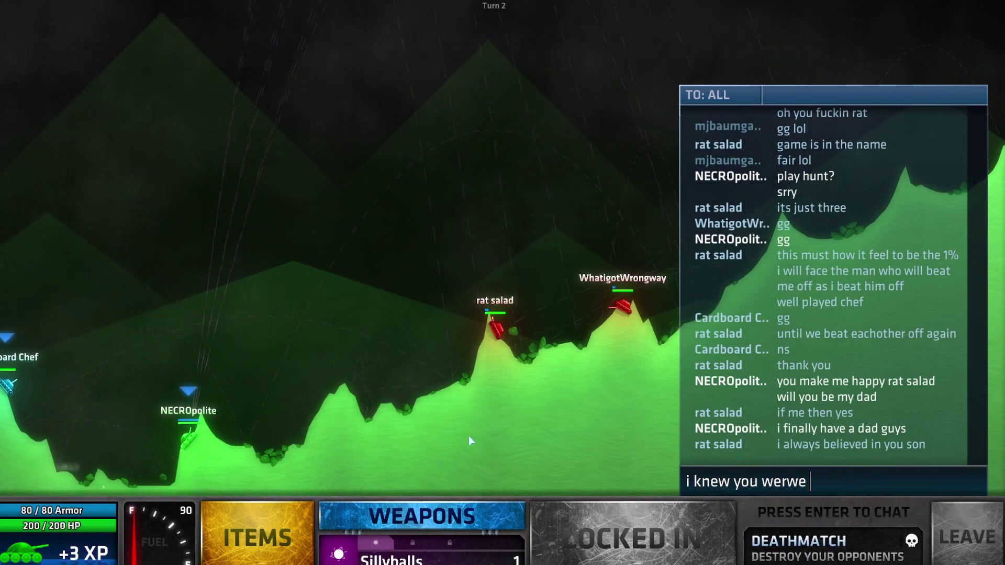
key(BackSpace)
key(BackSpace)
key(BackSpace)
text(e ou)
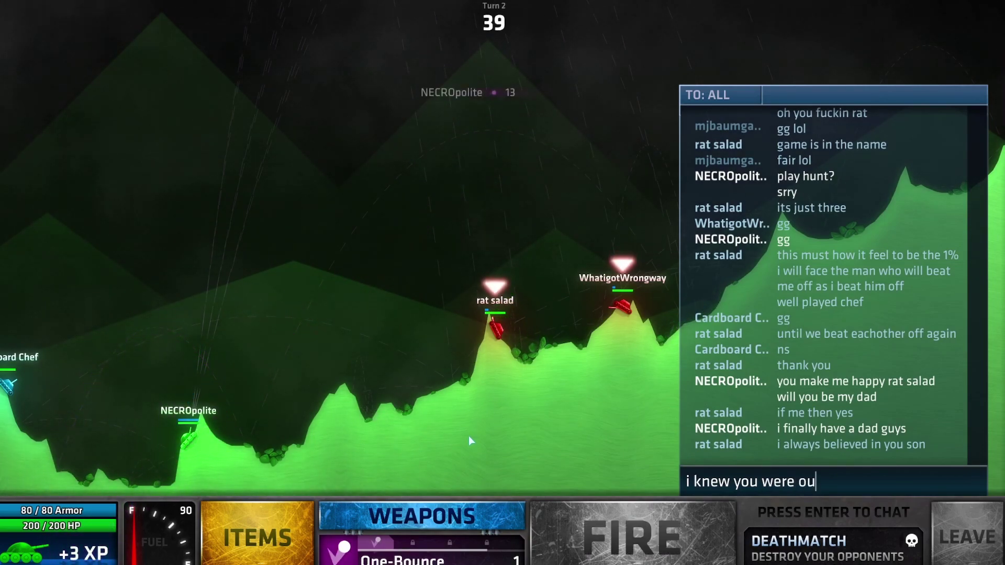
text(t there)
key(Return)
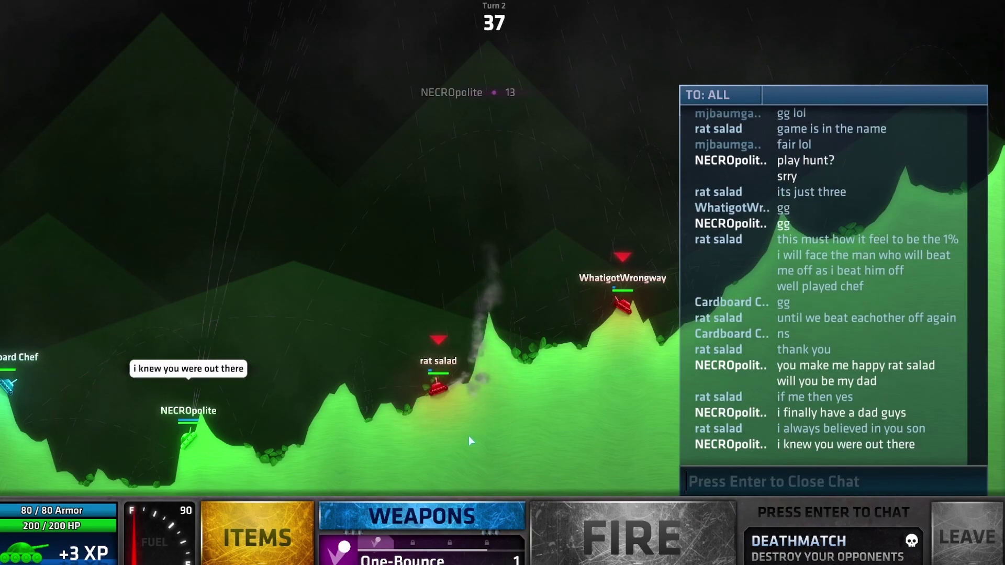
key(Return)
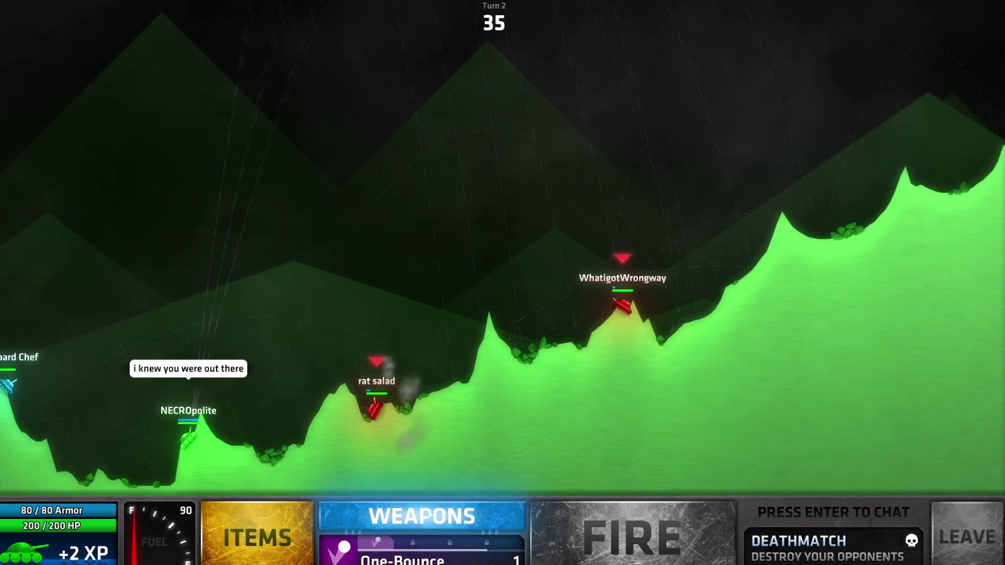
key(Tab)
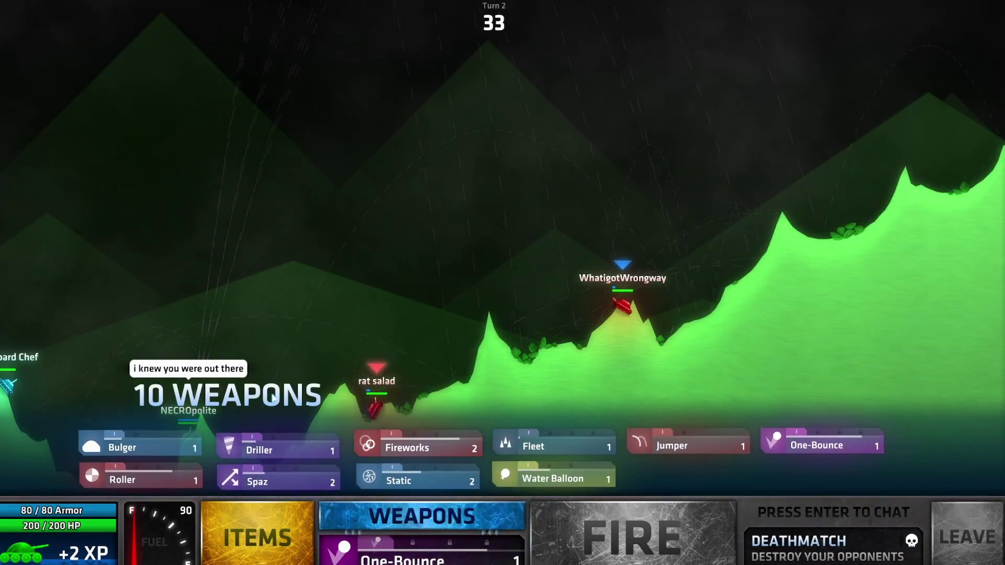
Fire the Driller shot, then lock in the turn 3 shot
click(259, 450)
key(space)
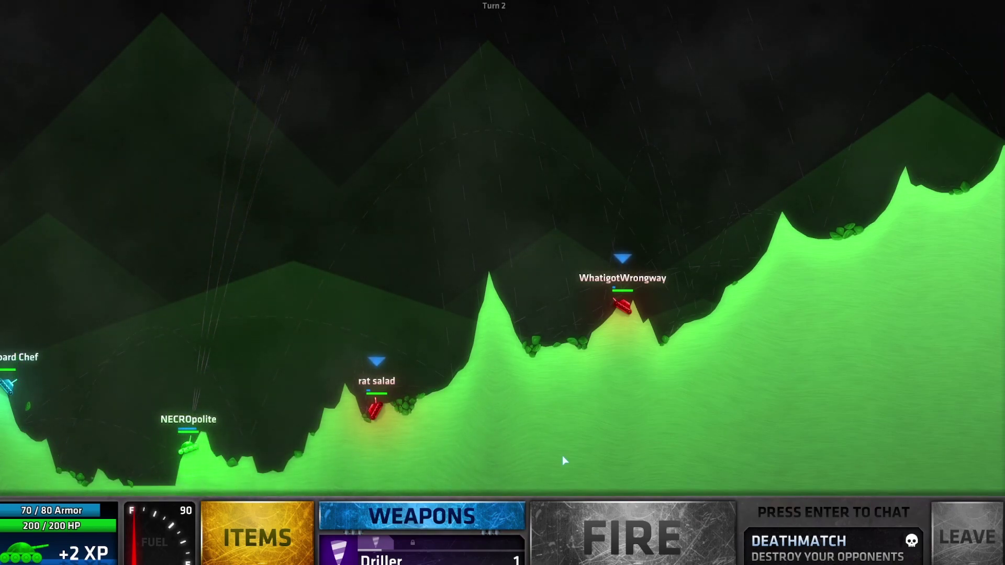
click(629, 539)
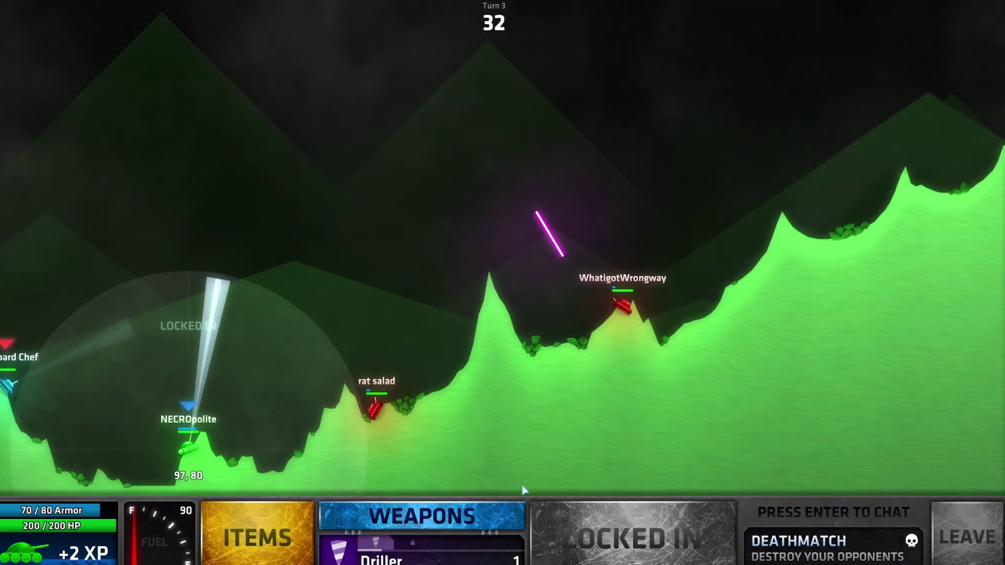
key(Return)
text(you came out on top pops t)
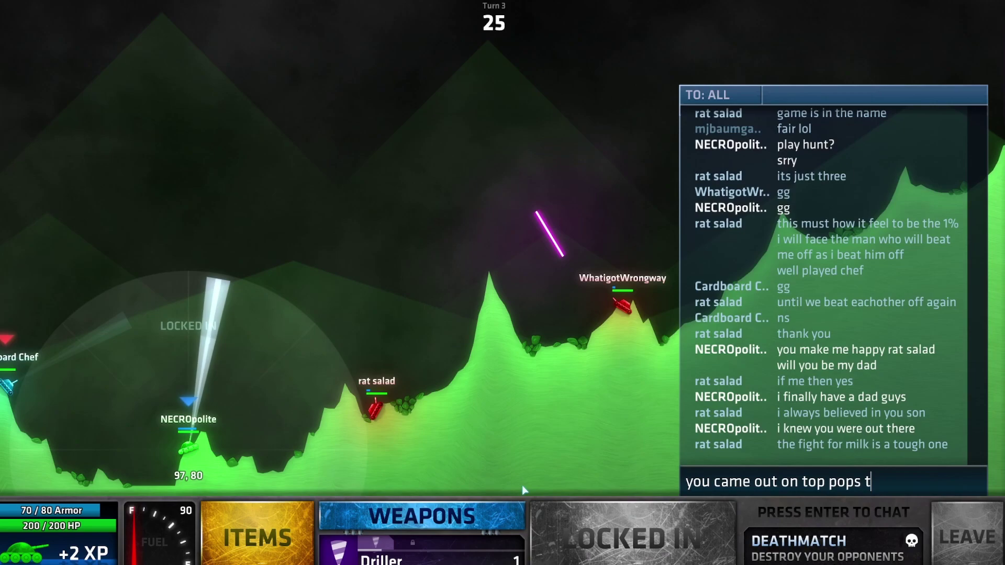
text(hat)
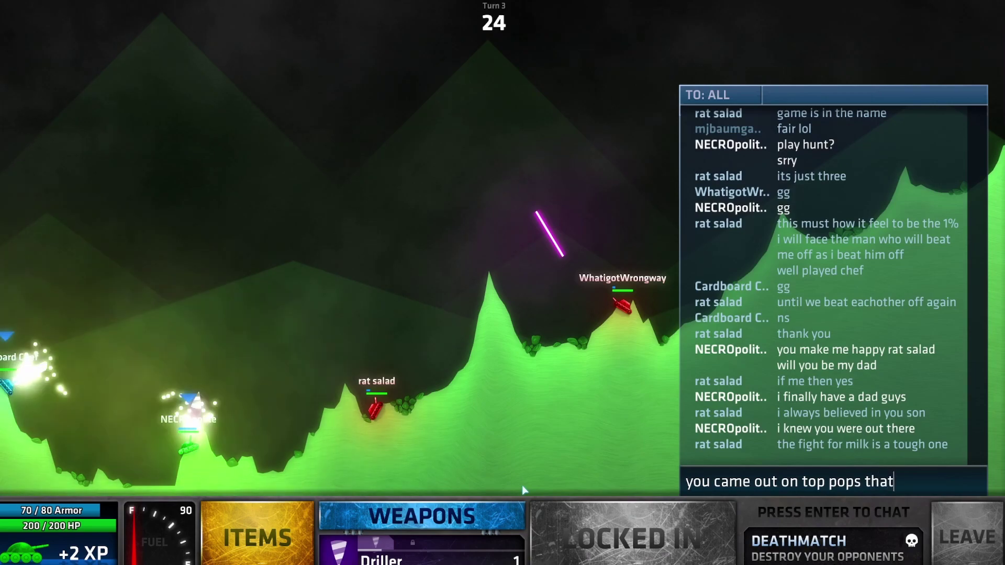
text(s all that)
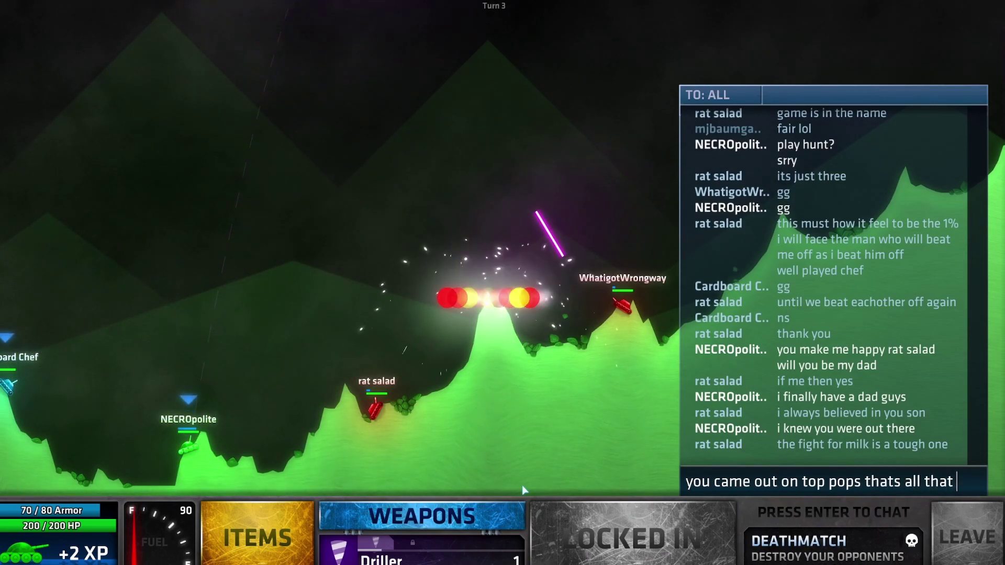
text( matters)
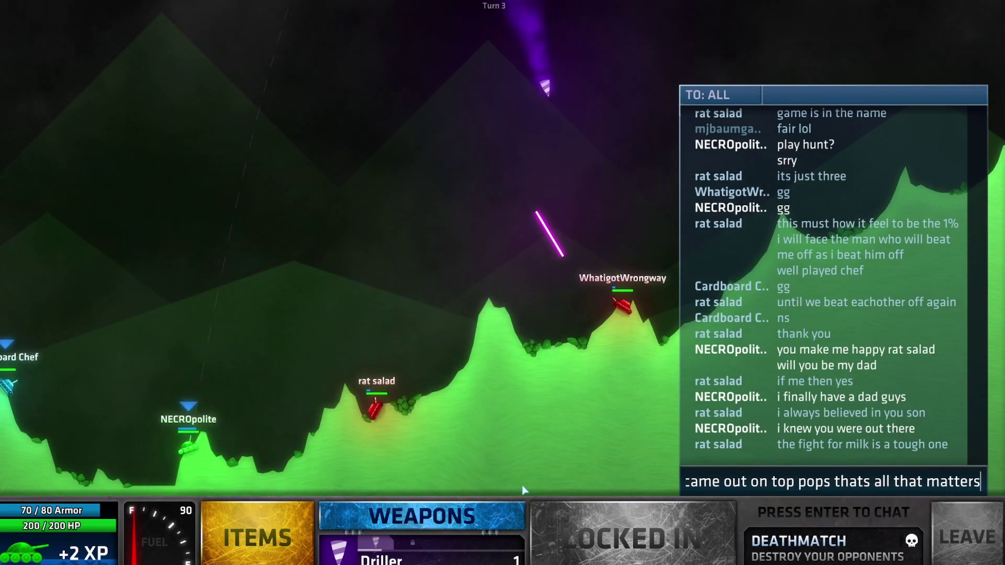
Send the reply that coming out on top is all that matters to all players
key(Return)
key(Return)
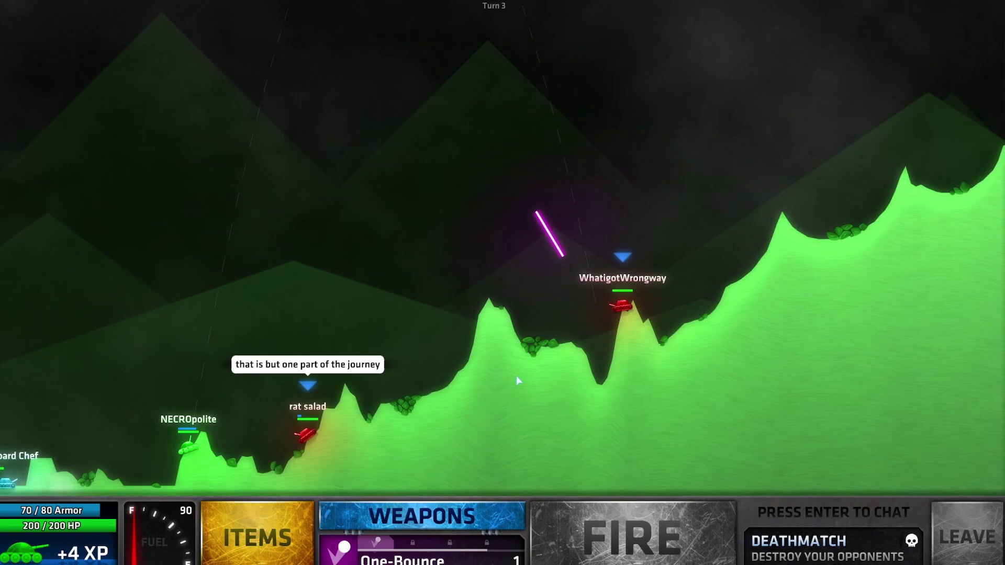
Raise shot power slightly, equip Fireworks and lock in the shot
key(Up)
key(Up)
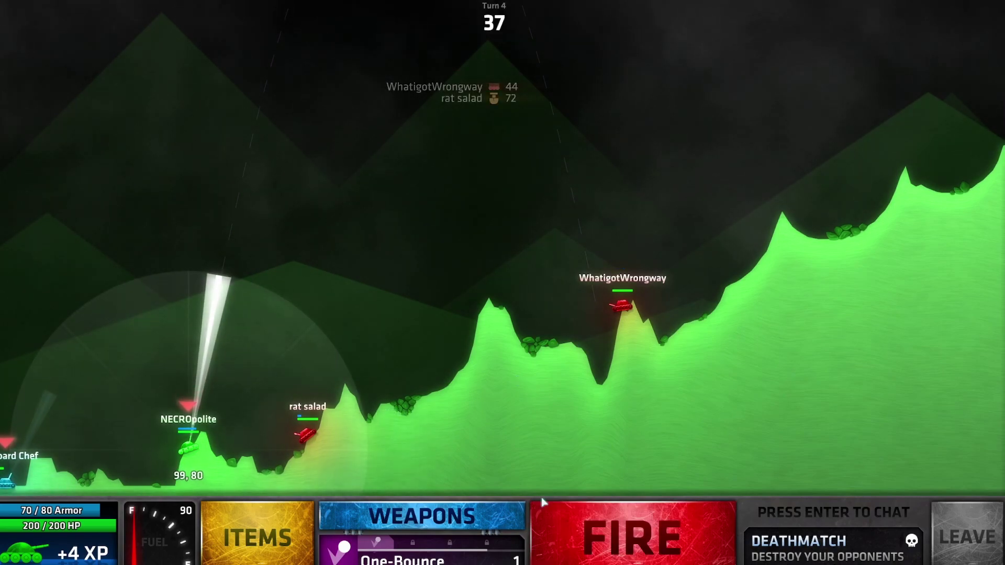
click(422, 526)
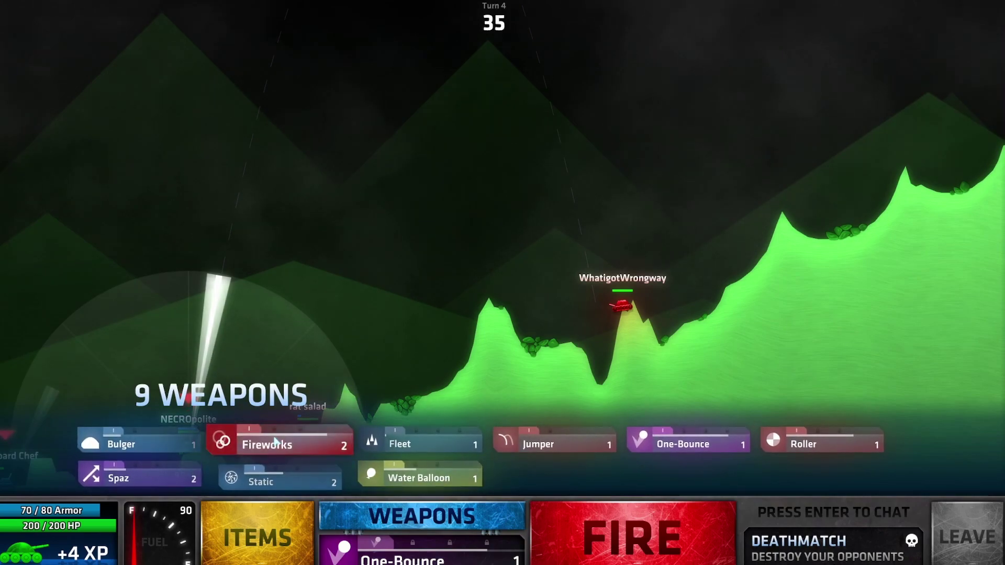
click(276, 442)
click(626, 534)
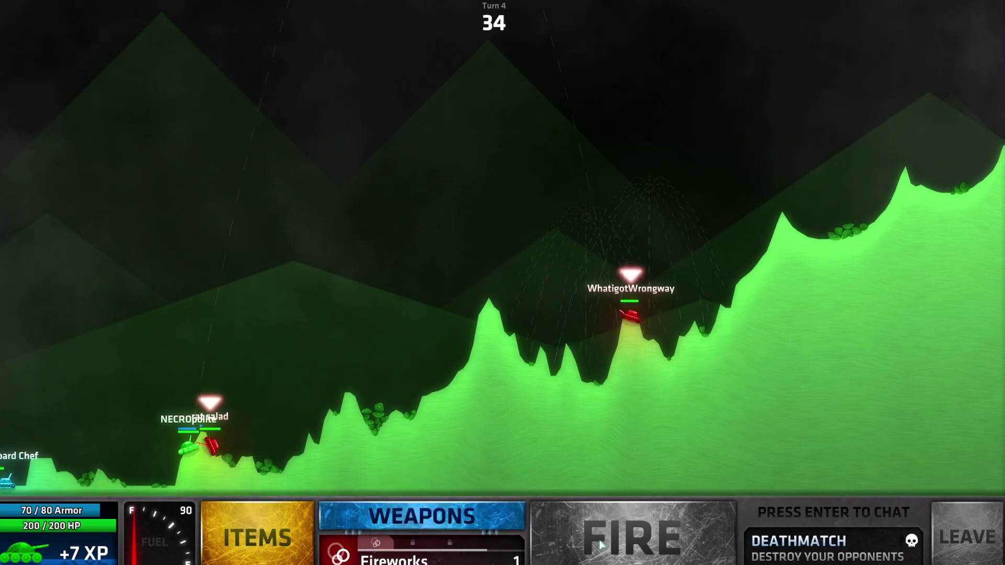
Erase the unsent chat draft and close the chat
key(Return)
text(what)
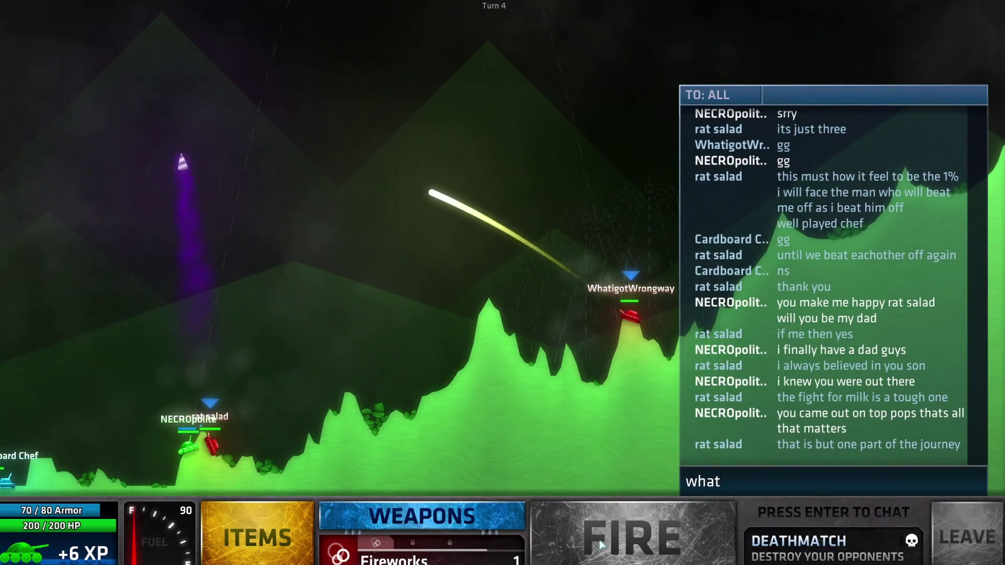
key(BackSpace)
key(BackSpace)
key(BackSpace)
key(BackSpace)
key(Return)
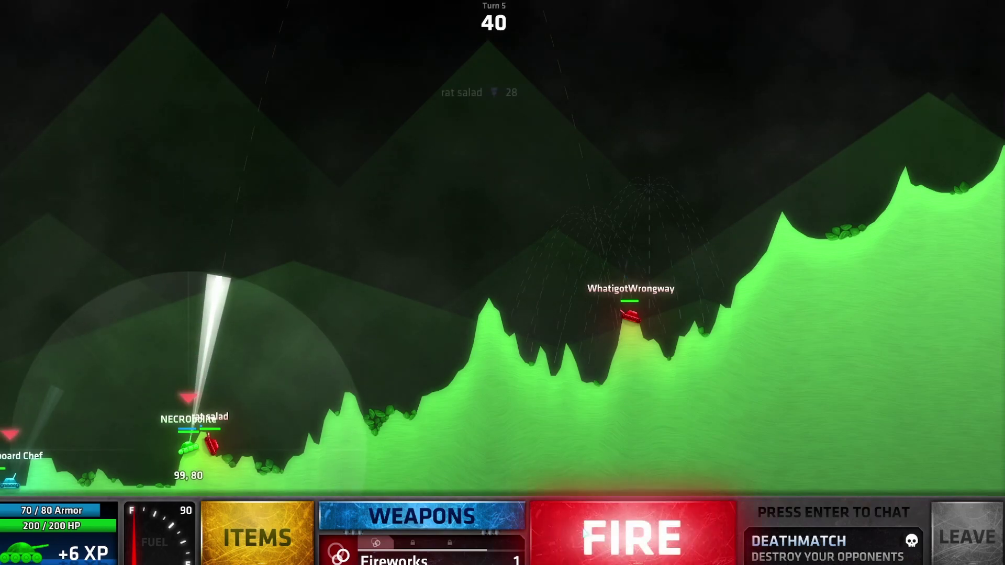
Fire Fireworks at the opponent on the central ridge, keeping the current weapon
click(584, 534)
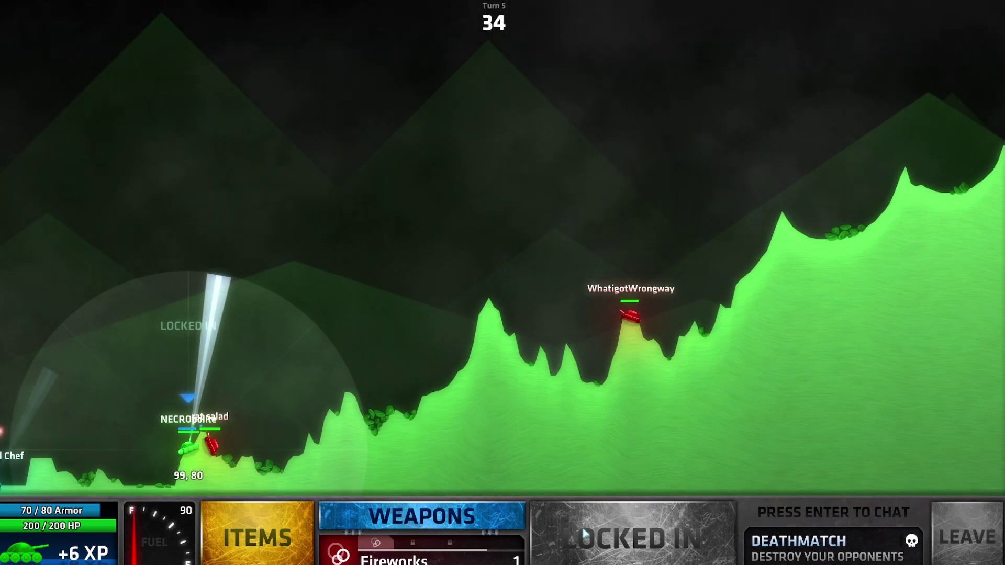
click(485, 522)
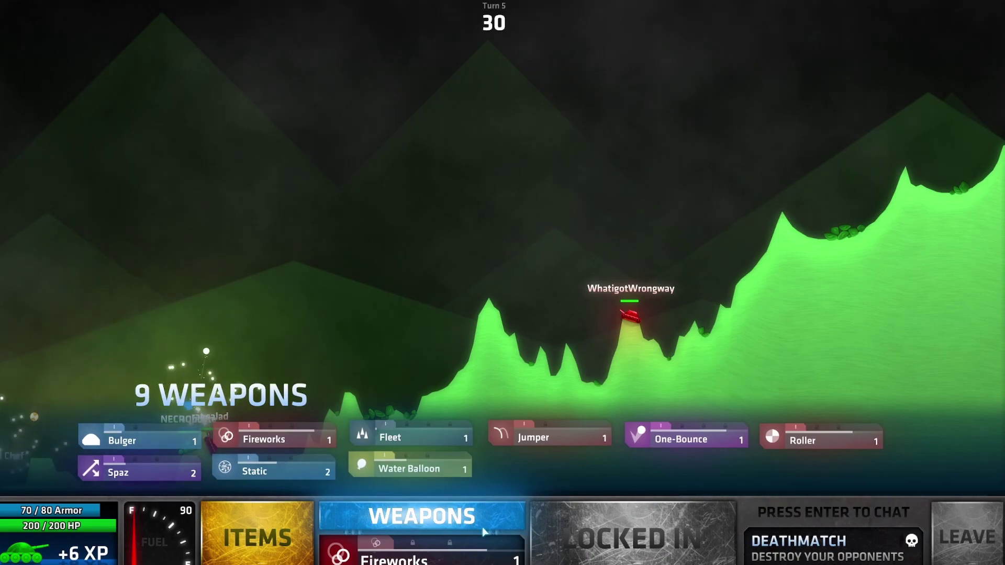
click(484, 532)
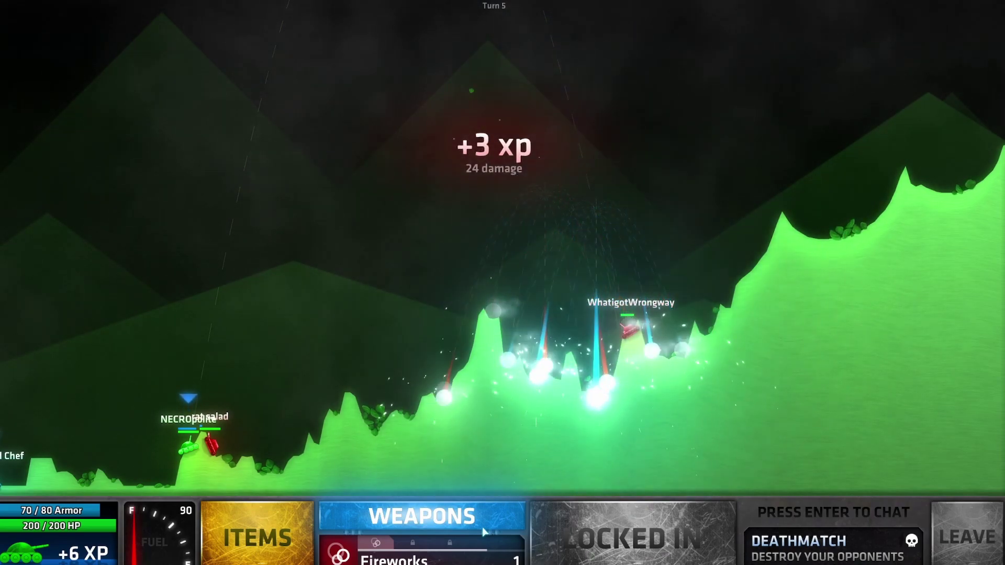
Select Spaz for the next turn and fire it
click(463, 522)
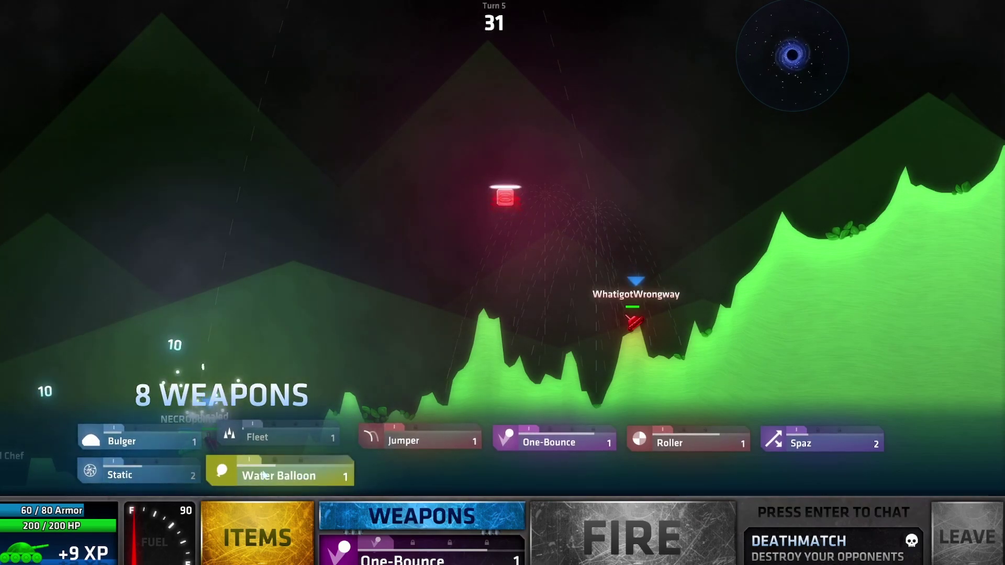
click(820, 442)
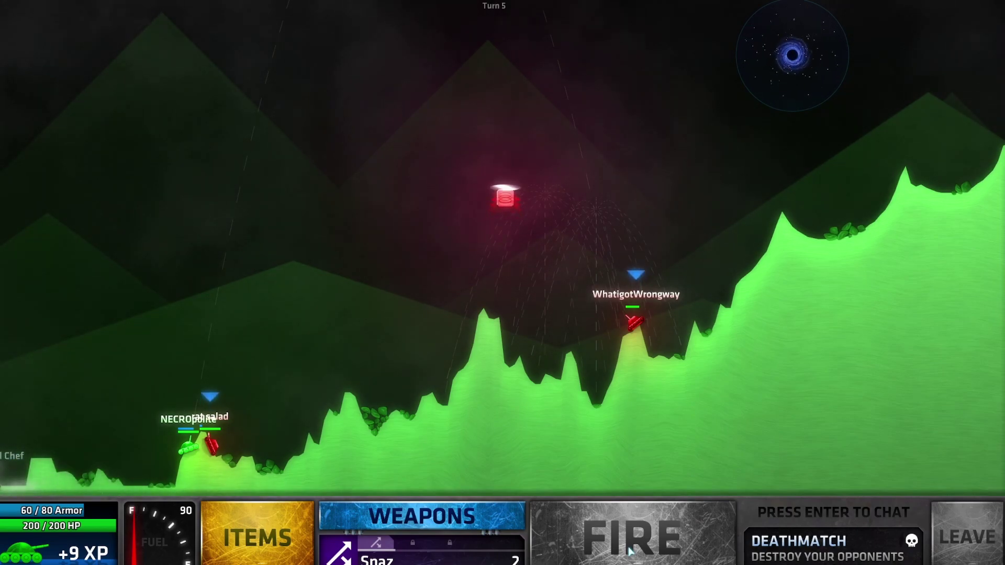
click(631, 551)
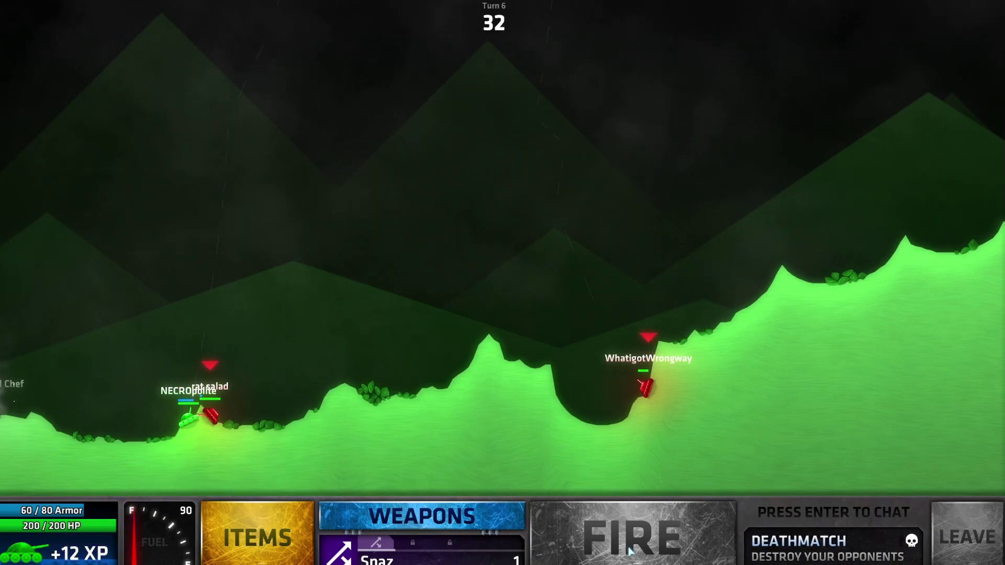
Post 'its ok dad' and 'ily' to all players, then close the chat
key(Return)
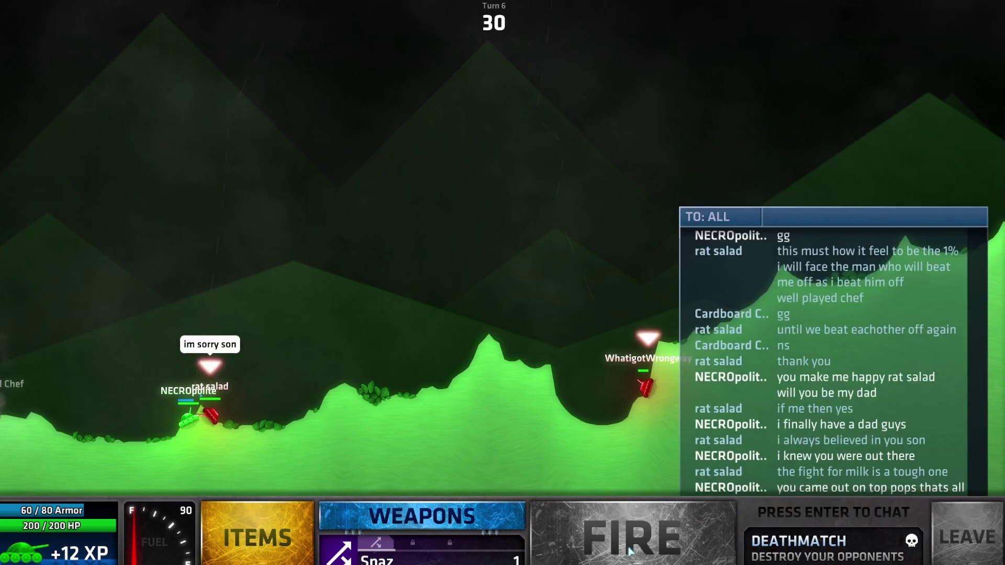
text(its ok dad)
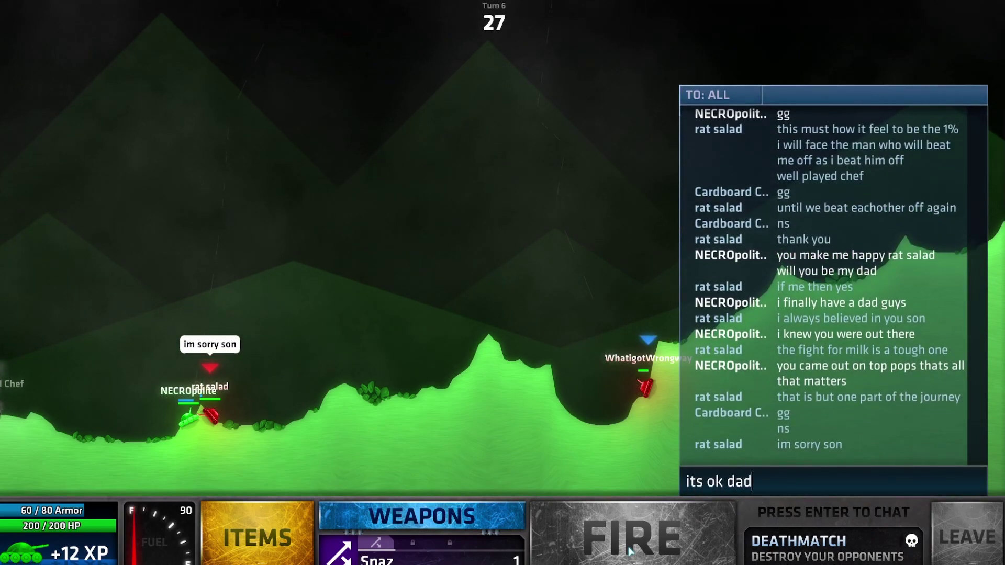
key(Return)
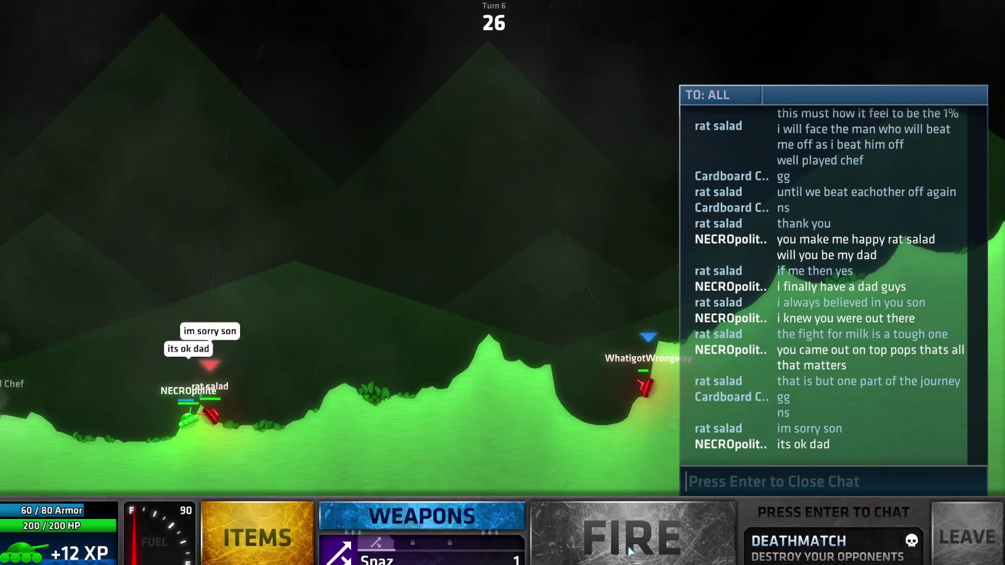
text(ily)
key(Return)
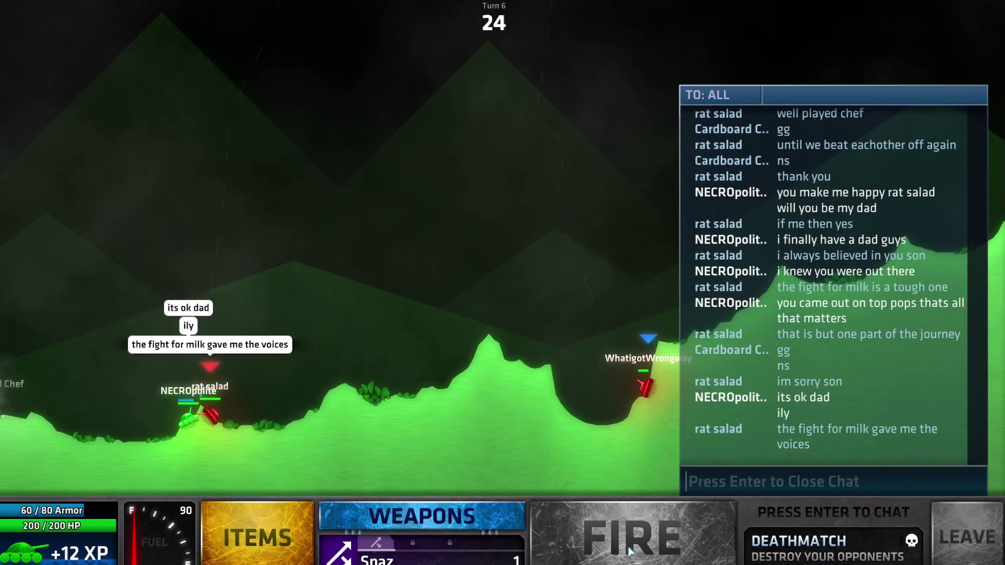
key(Return)
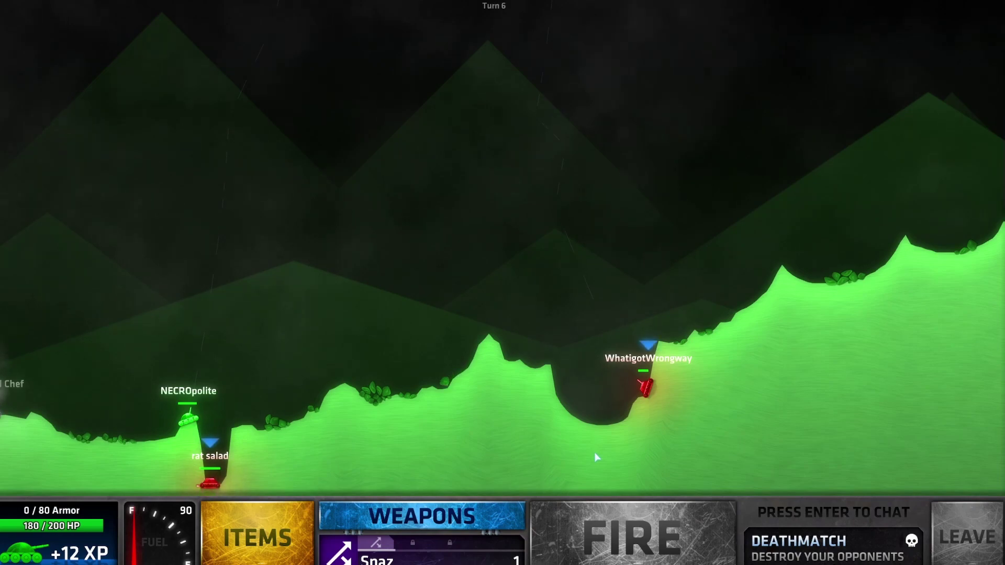
Fire the remaining Spaz shot, then equip Fleet from the weapon tiles
click(623, 514)
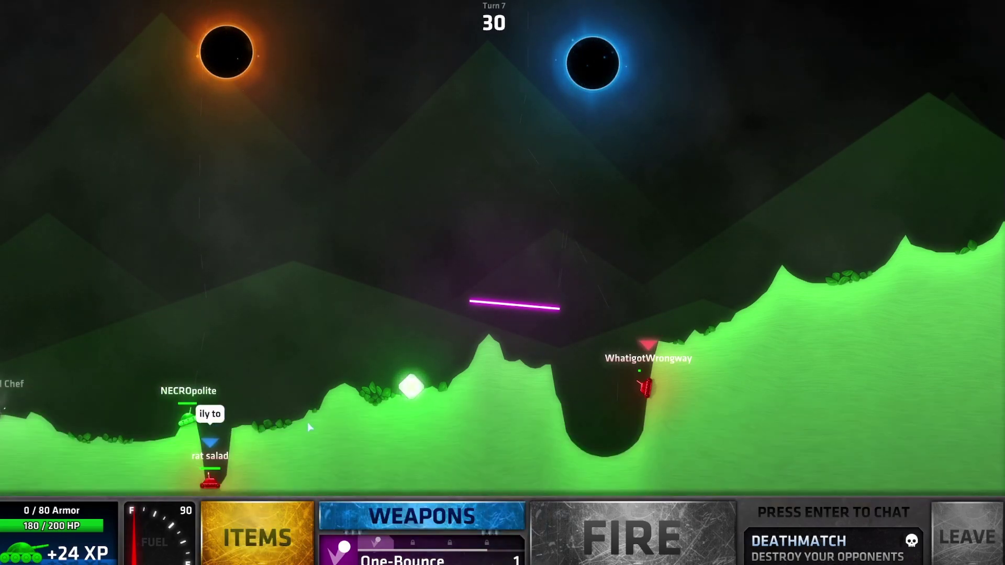
click(416, 519)
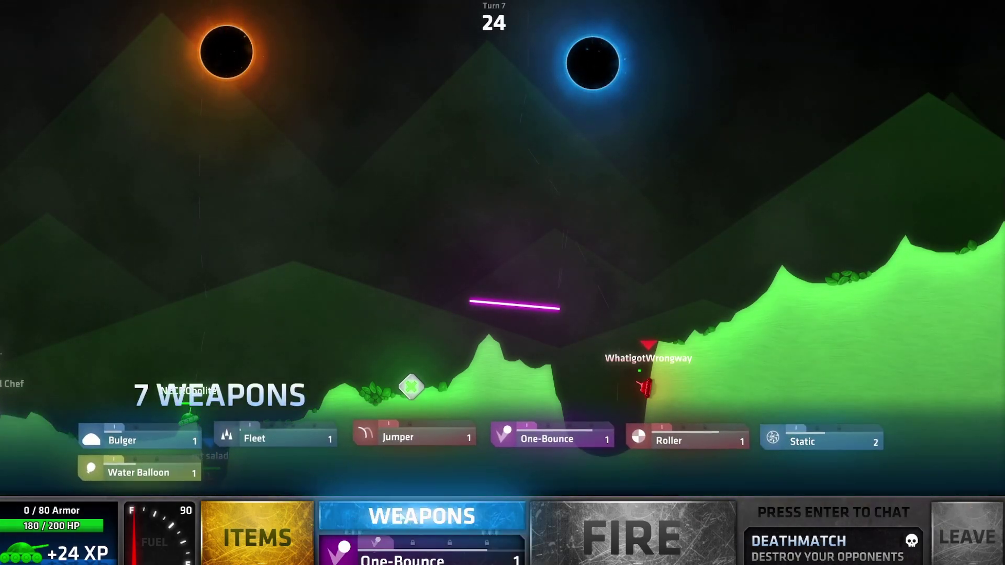
click(306, 431)
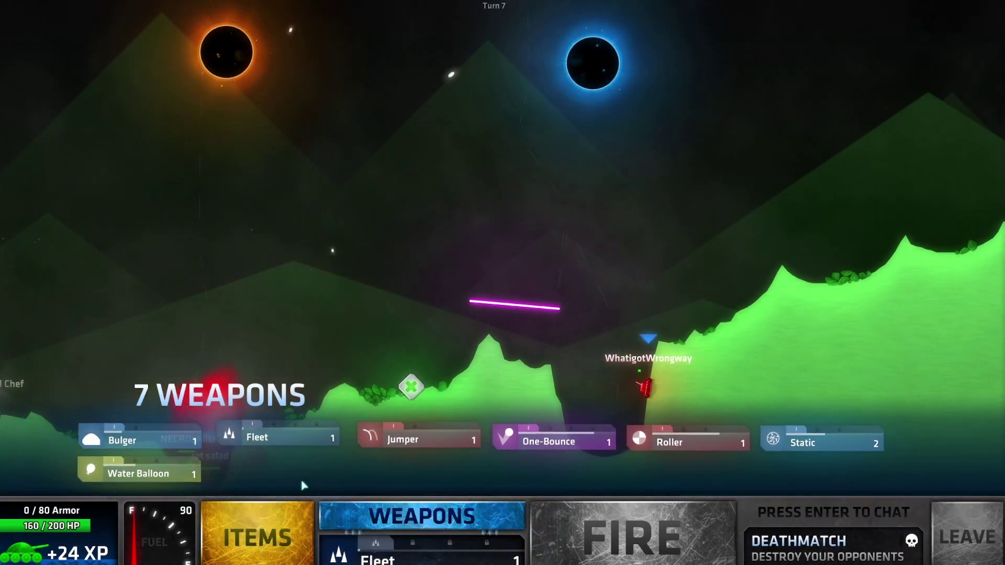
Keep Fleet equipped, aim steeply at power 49, angle 87, and fire
click(297, 481)
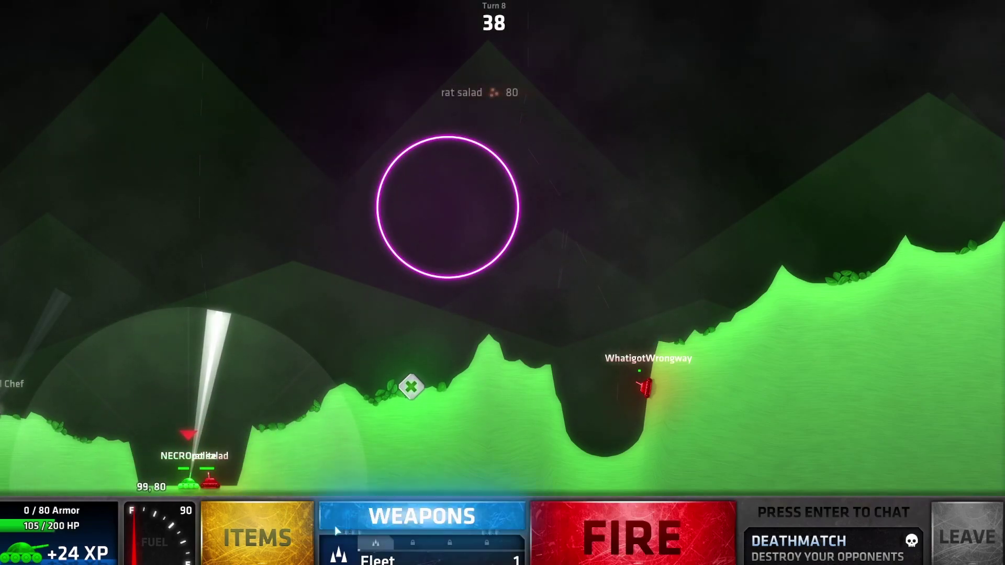
click(422, 527)
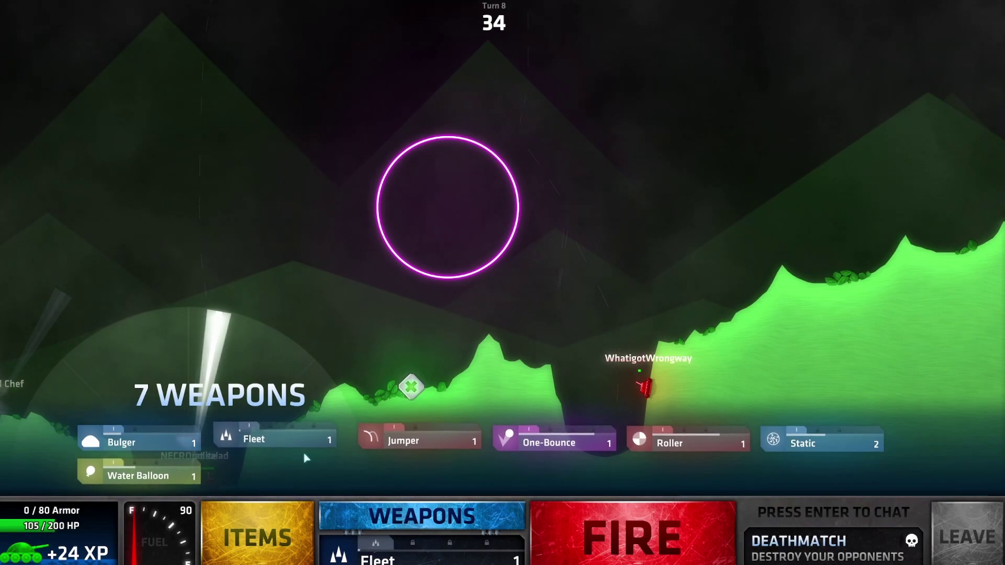
click(290, 444)
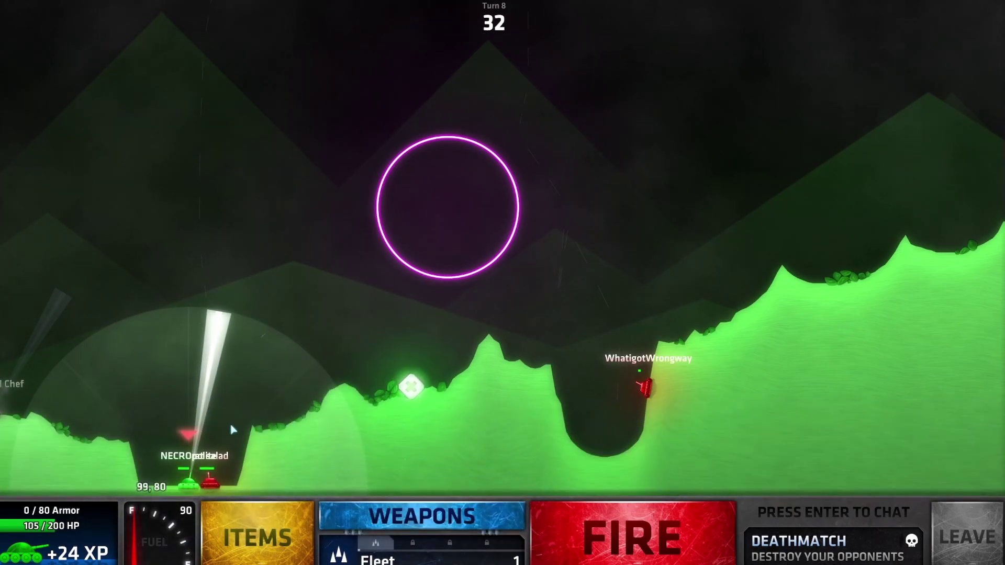
drag(220, 418, 212, 399)
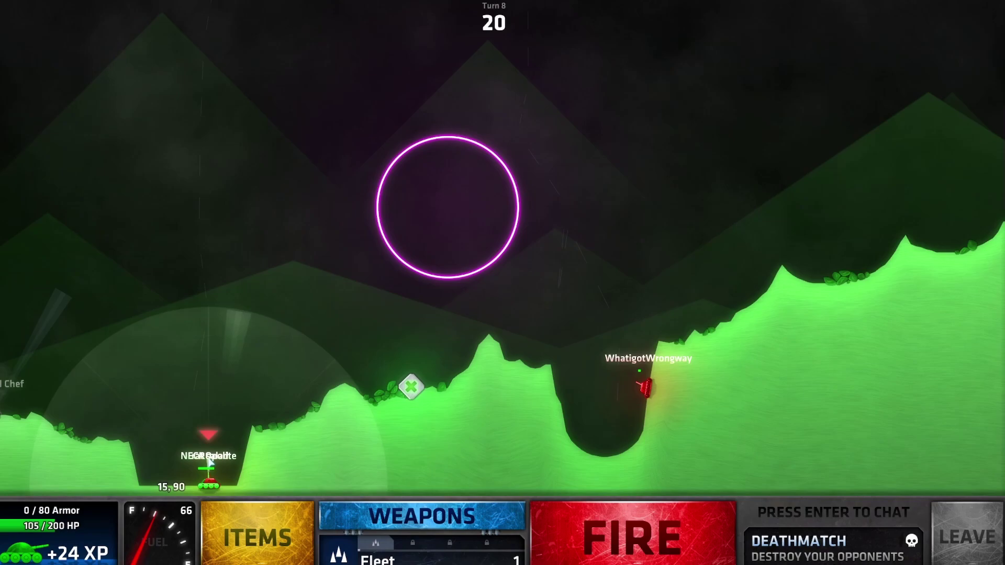
key(space)
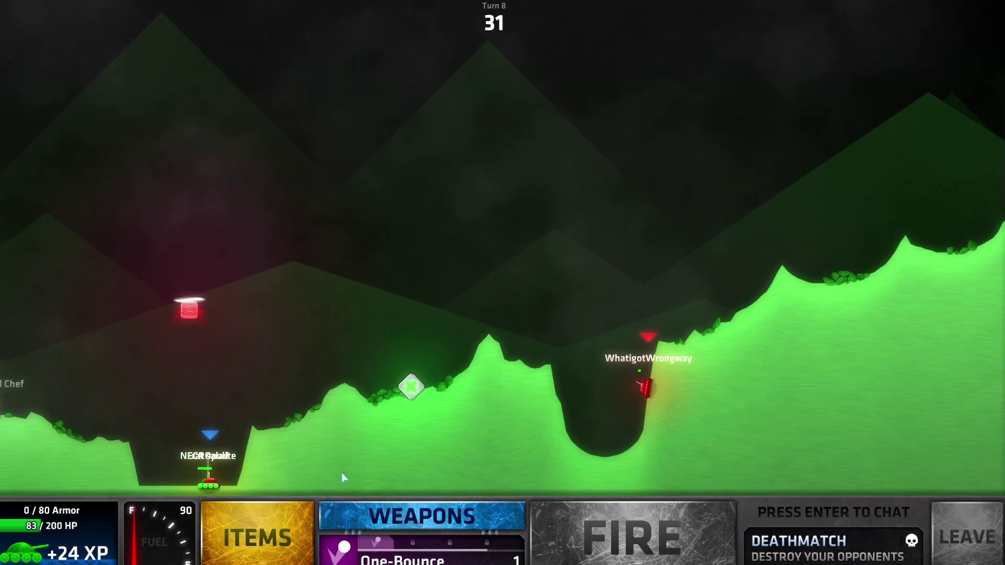
click(348, 507)
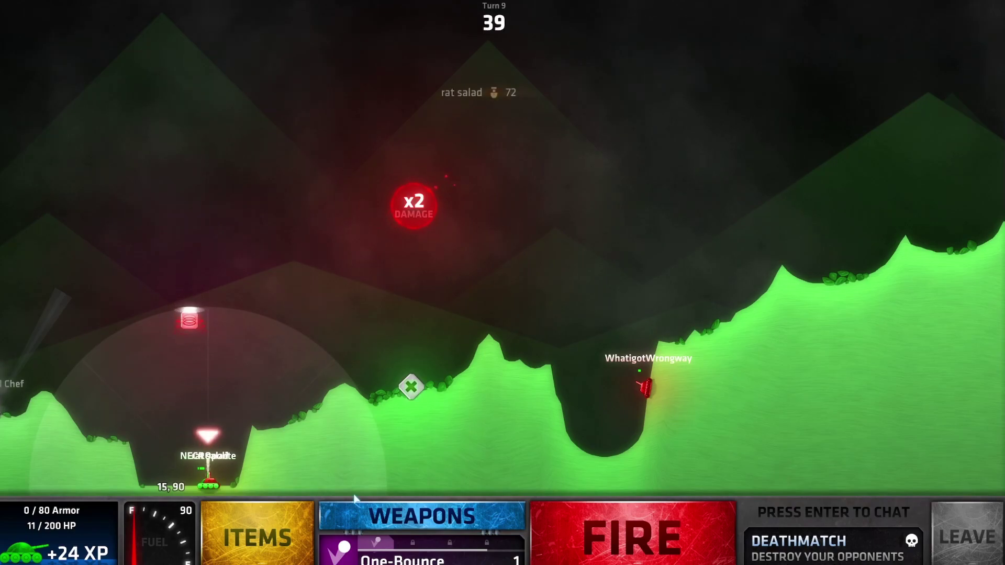
Equip Static and fire it as the final Turn 9 shot
click(422, 516)
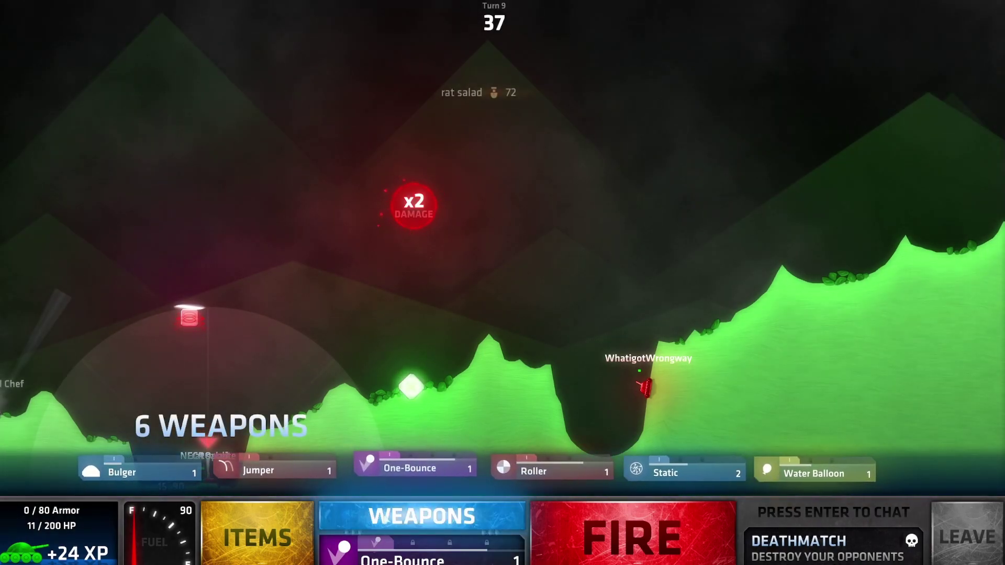
click(669, 472)
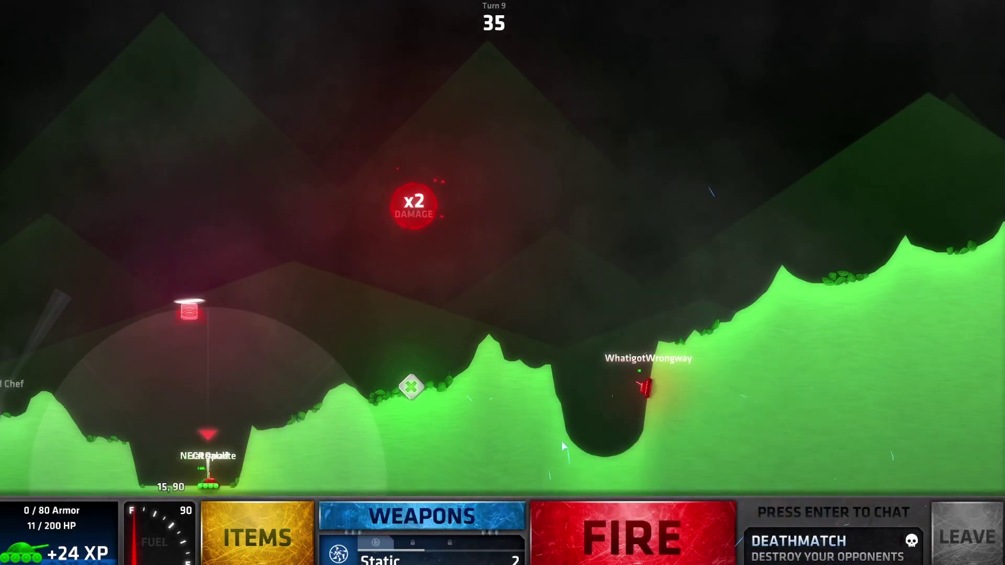
key(space)
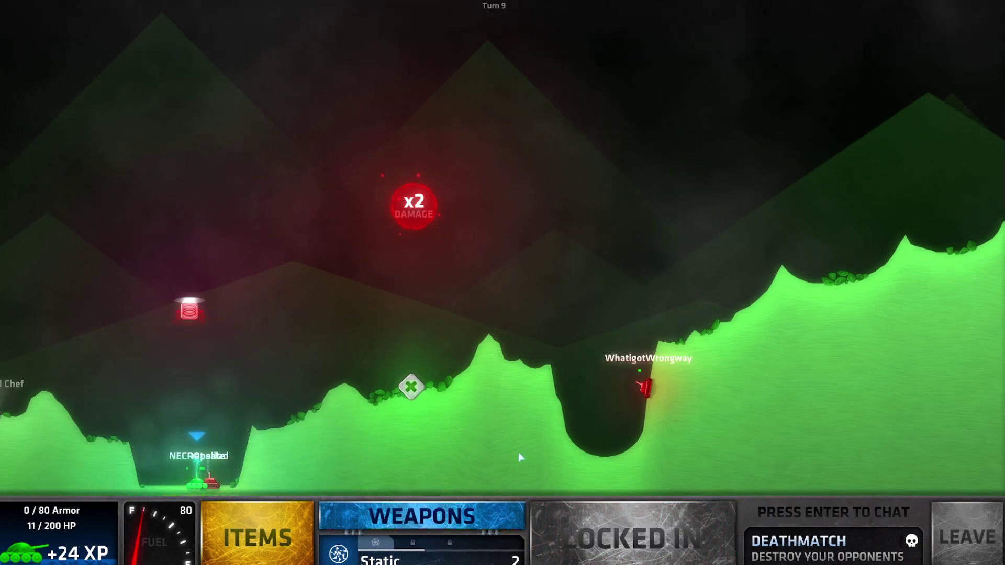